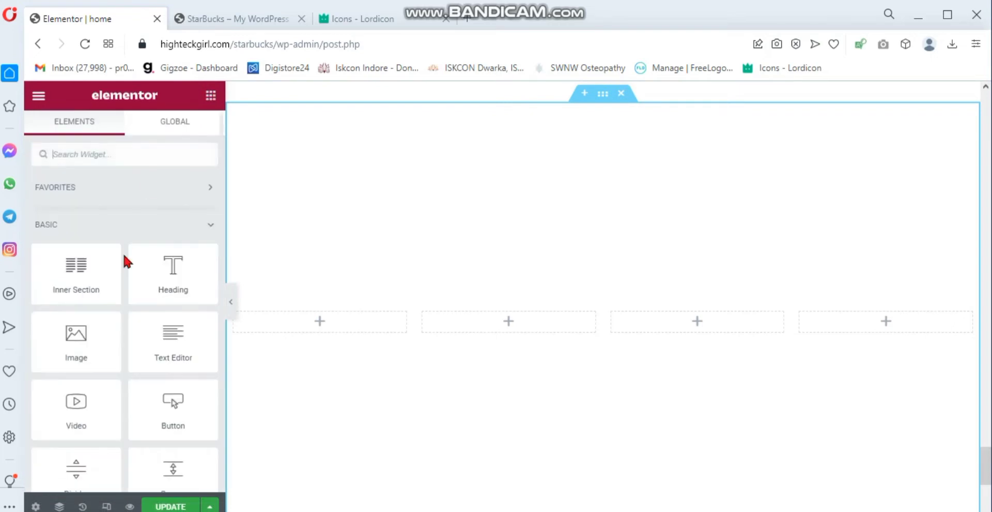
Add a Heading widget to the first of the four columns and title it "Card One"
left_click_drag(180, 279, 197, 328)
left_click_drag(166, 259, 325, 320)
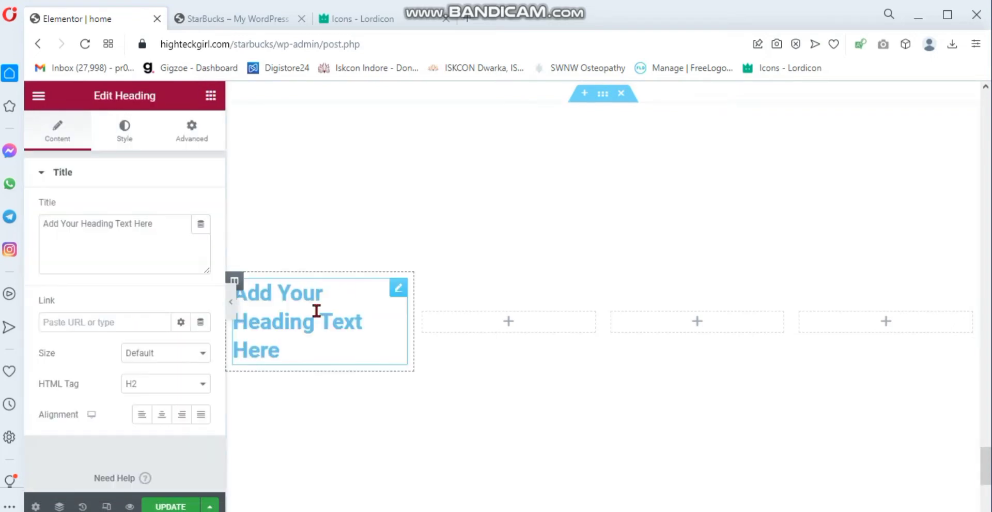
left_click(162, 268)
key("ctrl+a")
key("BackSpace")
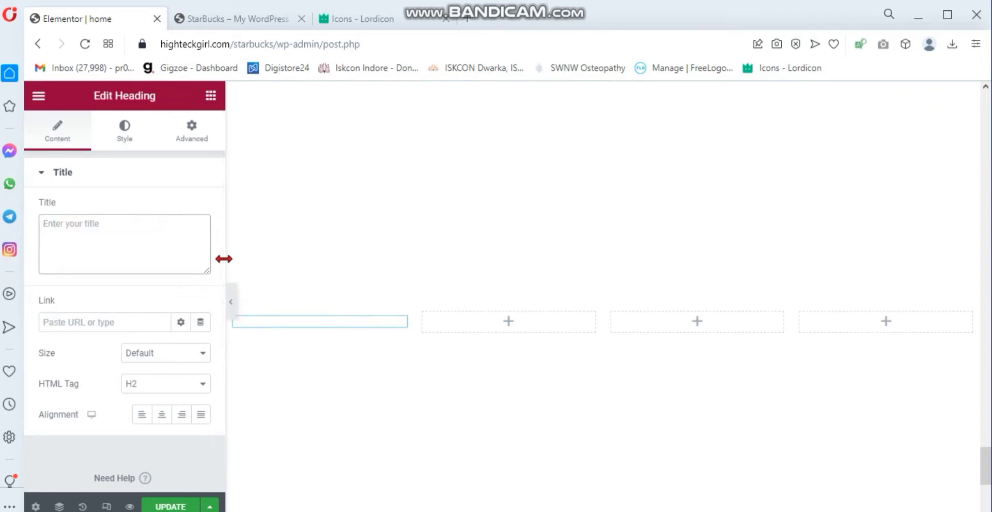
type("Card One")
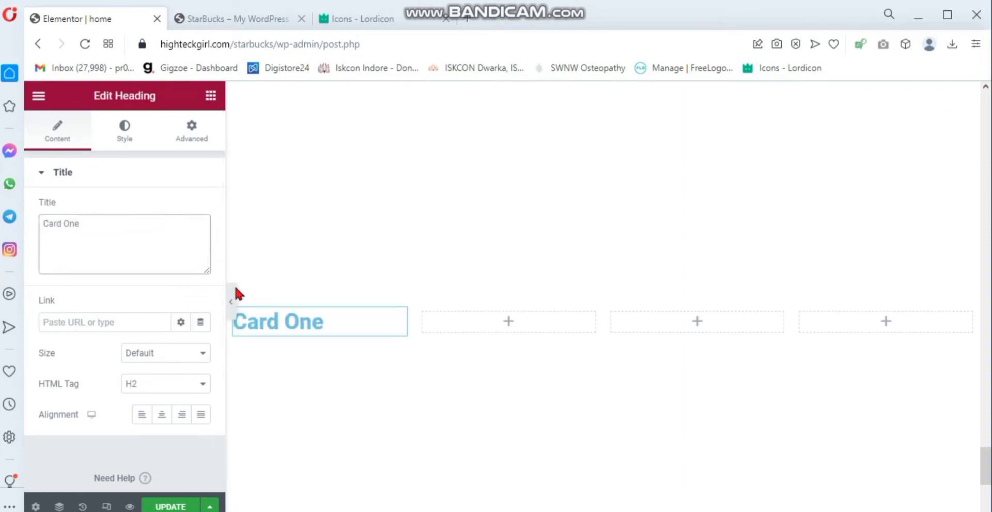
Add a Text Editor widget below the Card One heading and a Button widget below that text
left_click(210, 95)
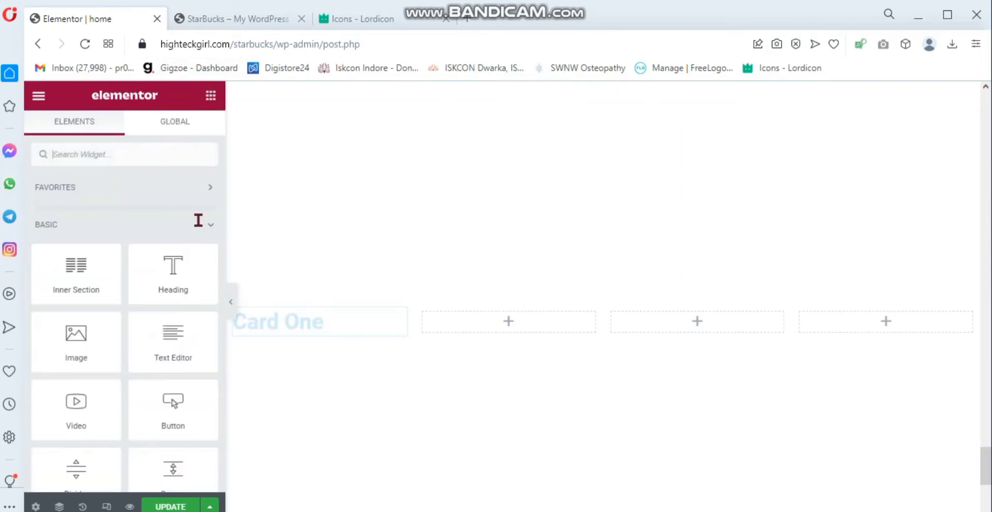
left_click_drag(158, 346, 315, 330)
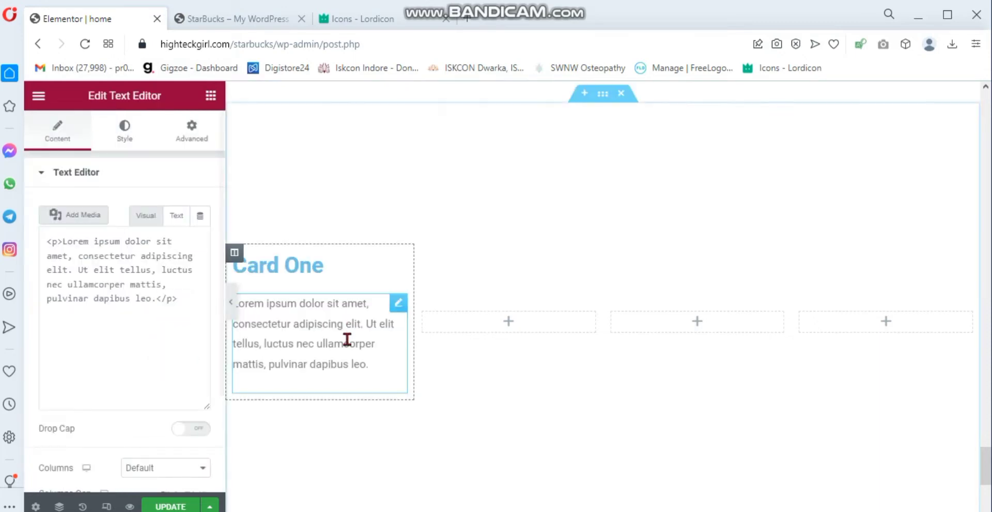
left_click(210, 95)
left_click_drag(171, 410, 305, 303)
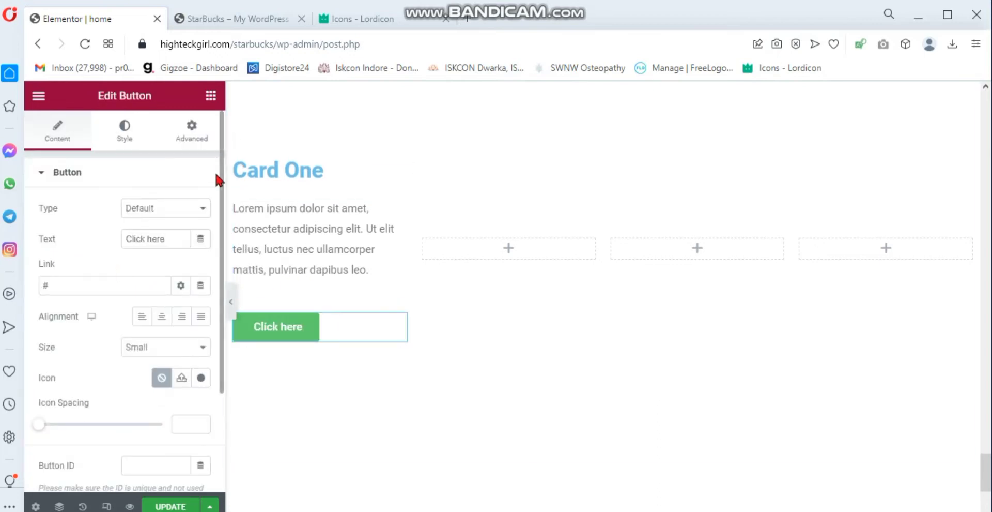
Set the Card One heading's text color to #017143
left_click(285, 169)
left_click(125, 132)
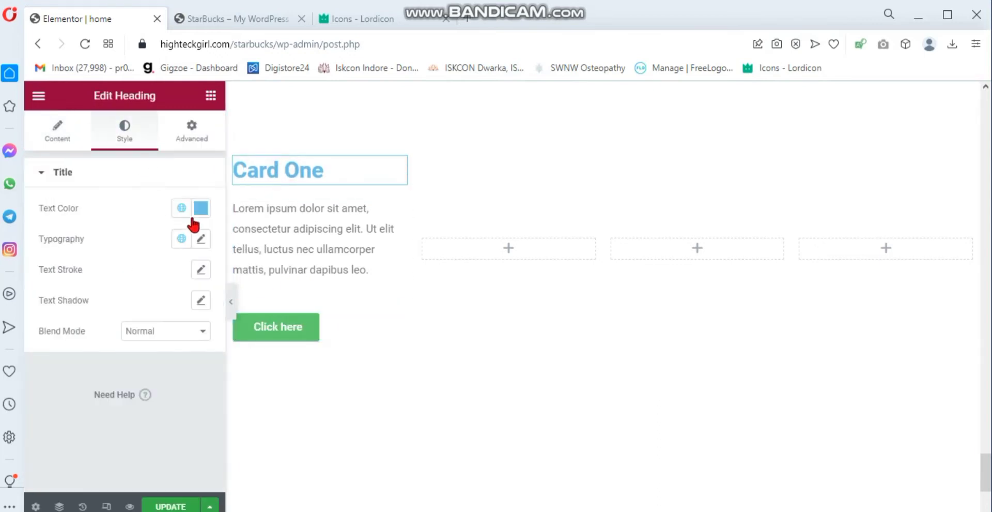
left_click(200, 208)
left_click(165, 435)
key("BackSpace")
key("BackSpace")
key("BackSpace")
key("BackSpace")
key("BackSpace")
key("BackSpace")
key("BackSpace")
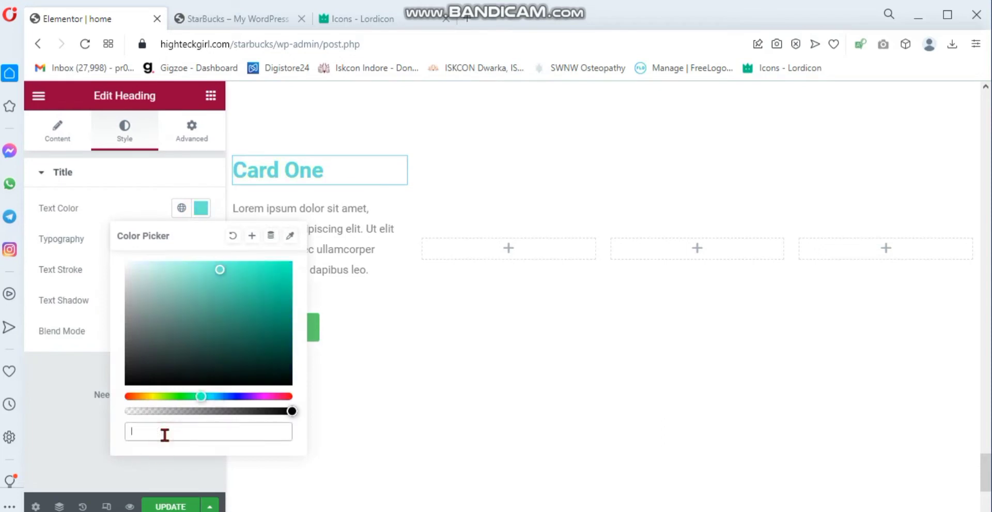
type("#017143")
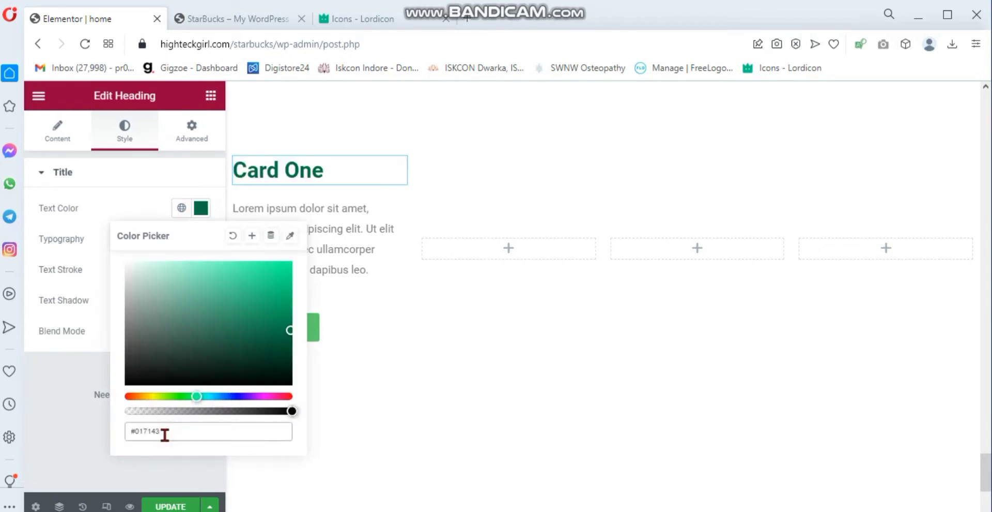
left_click(63, 474)
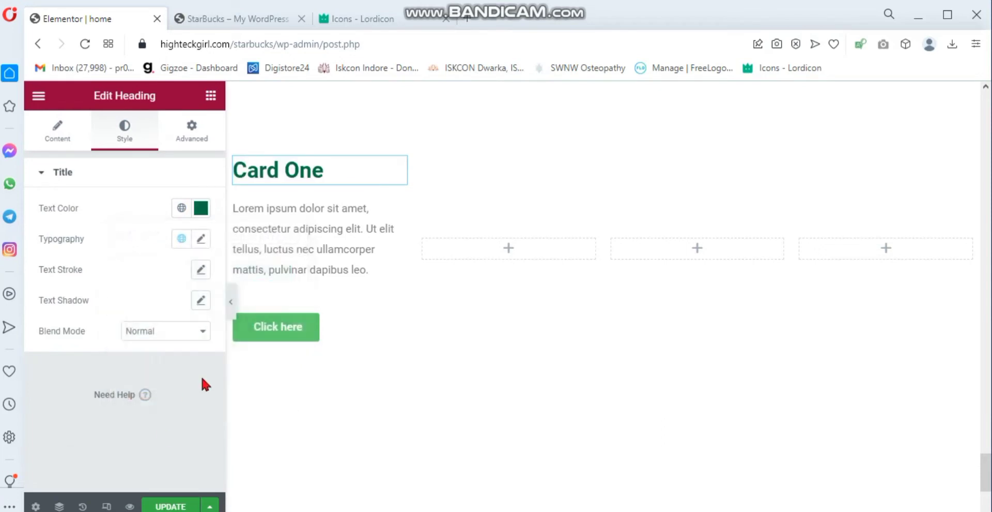
Set the Card One heading's font family to Poppins
left_click(202, 239)
left_click(194, 310)
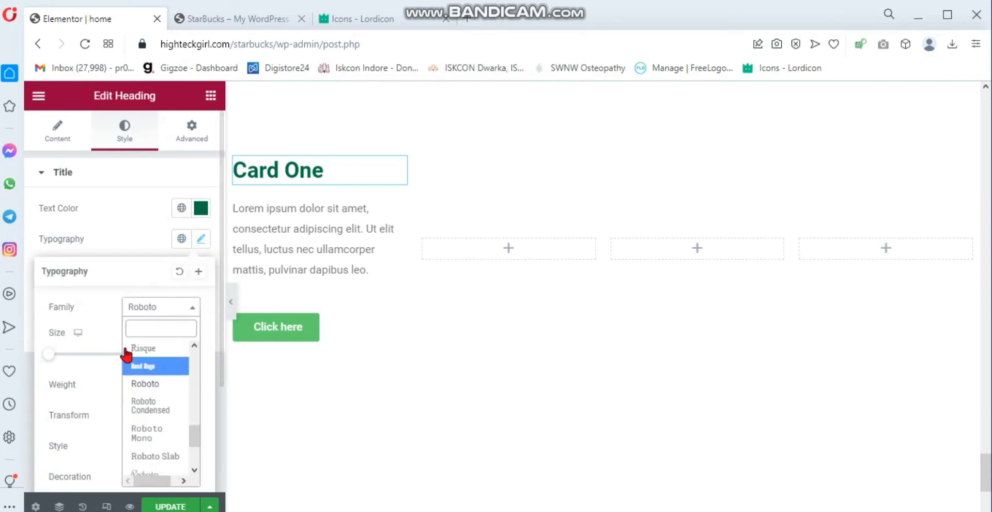
type("popp")
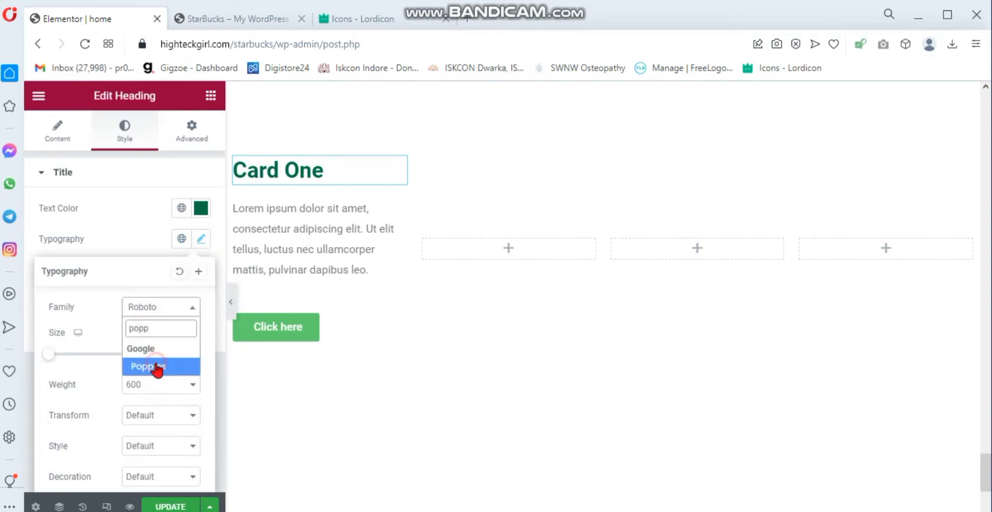
left_click(158, 367)
Set the card's lorem ipsum paragraph to the Poppins font family and center-align it
left_click(308, 261)
left_click(128, 133)
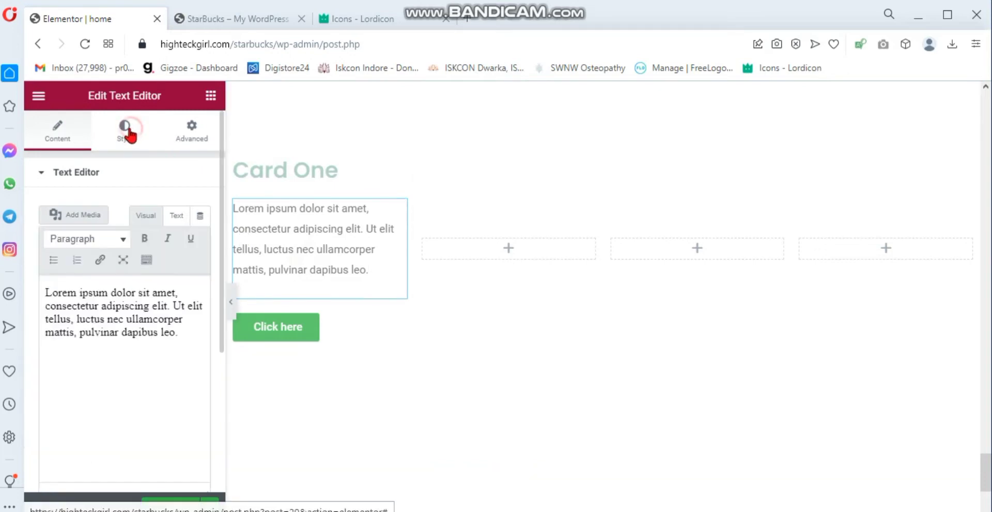
left_click(201, 269)
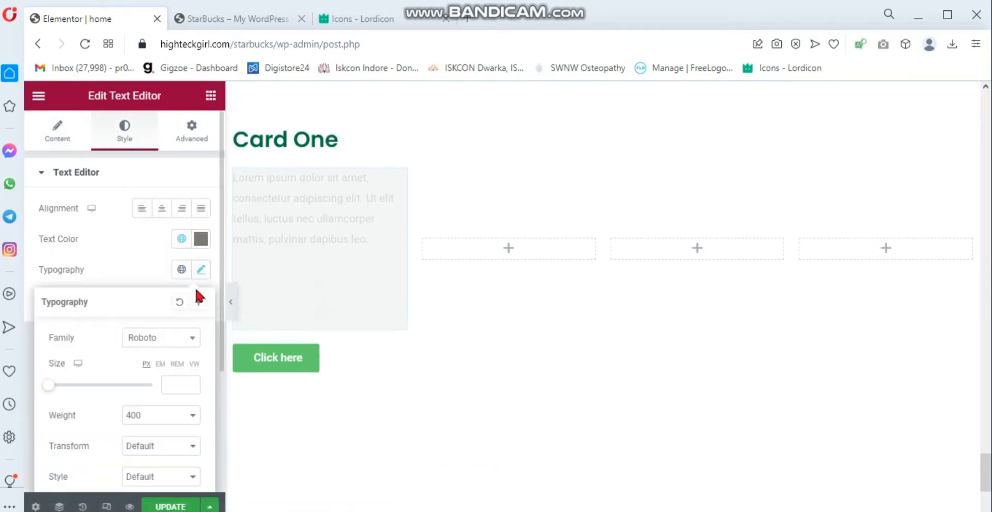
left_click(203, 334)
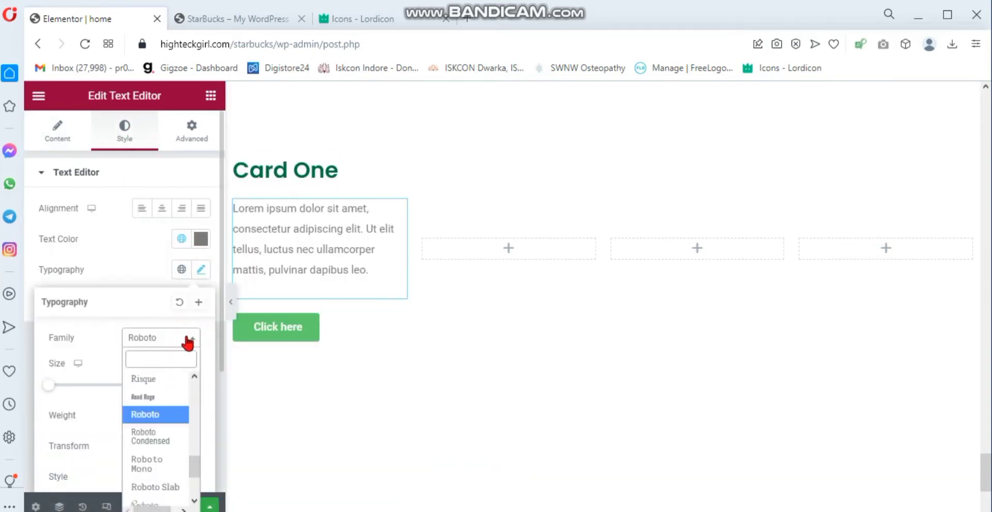
type("popp")
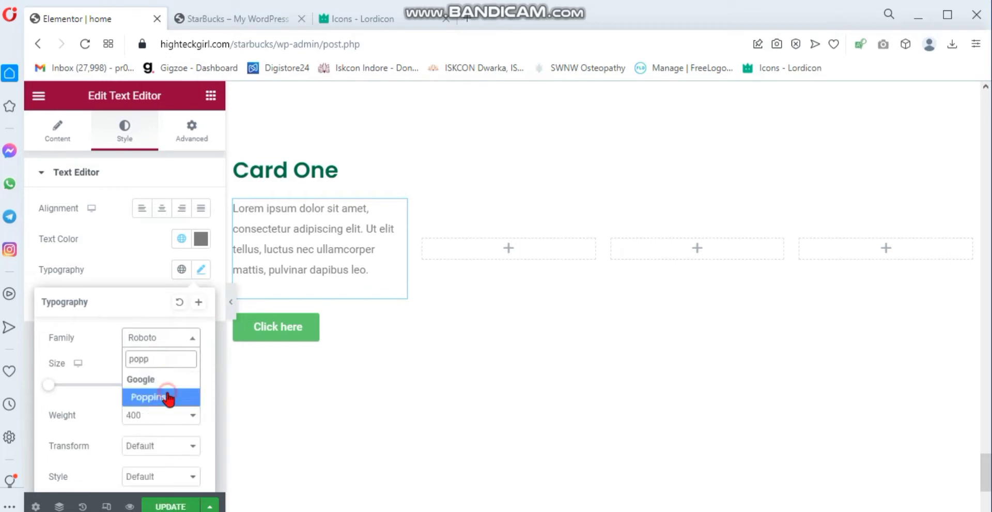
left_click(170, 401)
left_click(162, 208)
Center-align the Card One heading and the Click here button
left_click(269, 165)
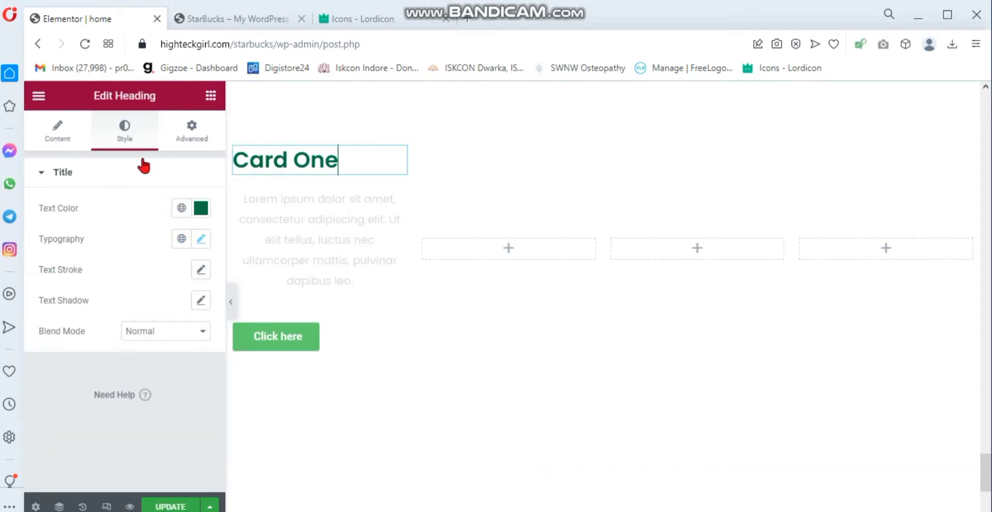
left_click(58, 134)
left_click(162, 414)
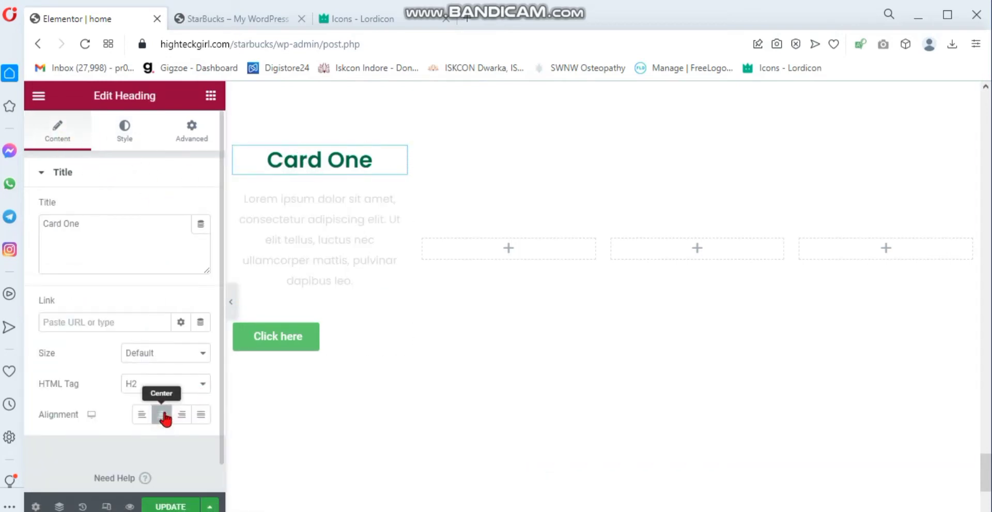
left_click(308, 342)
left_click(162, 319)
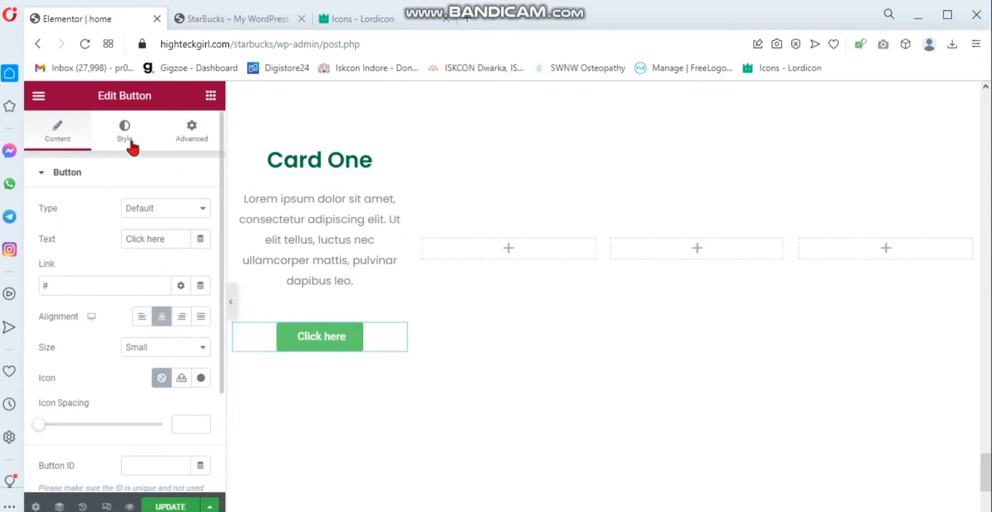
Set the Click here button's background color to #017143 and its border radius to 0 px on all corners
left_click(133, 157)
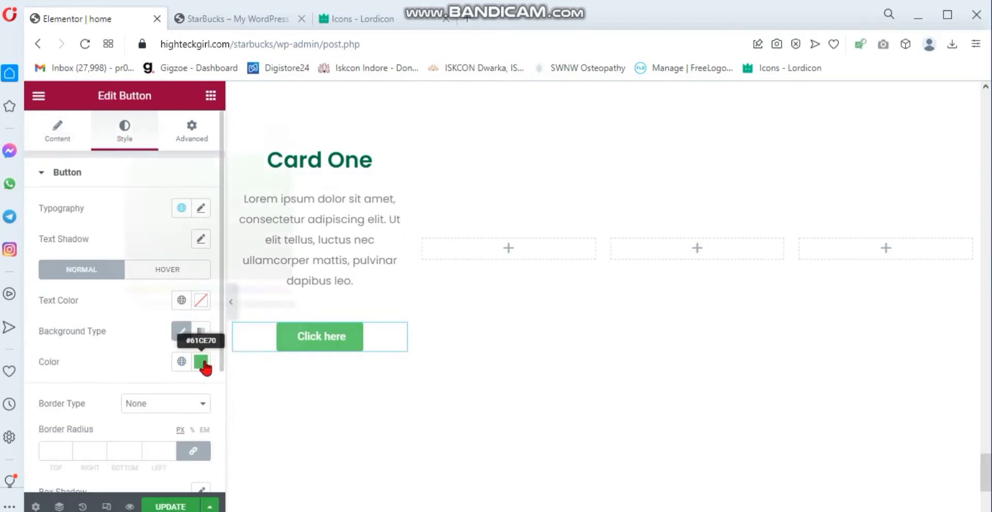
left_click(201, 362)
left_click(182, 325)
key("BackSpace")
key("BackSpace")
key("BackSpace")
key("BackSpace")
key("BackSpace")
key("BackSpace")
key("BackSpace")
type("#01")
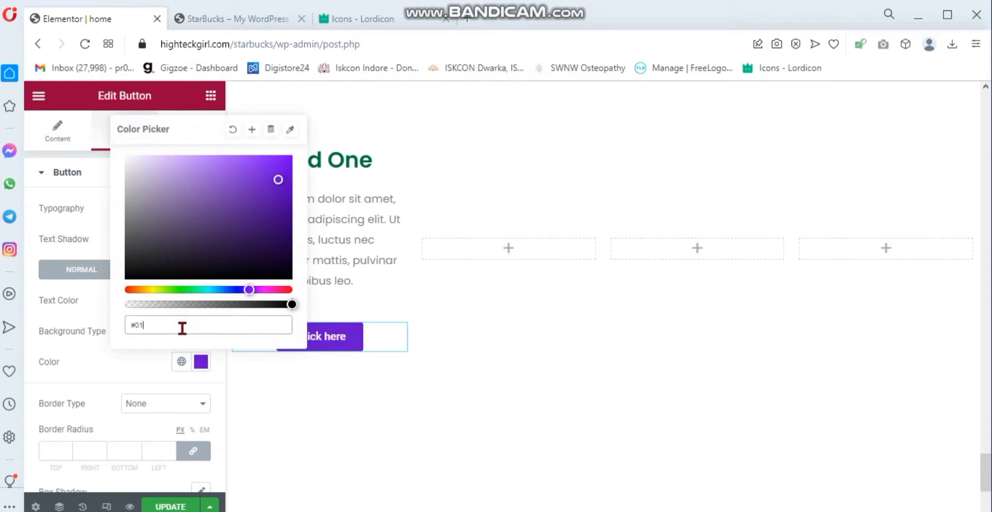
type("7143")
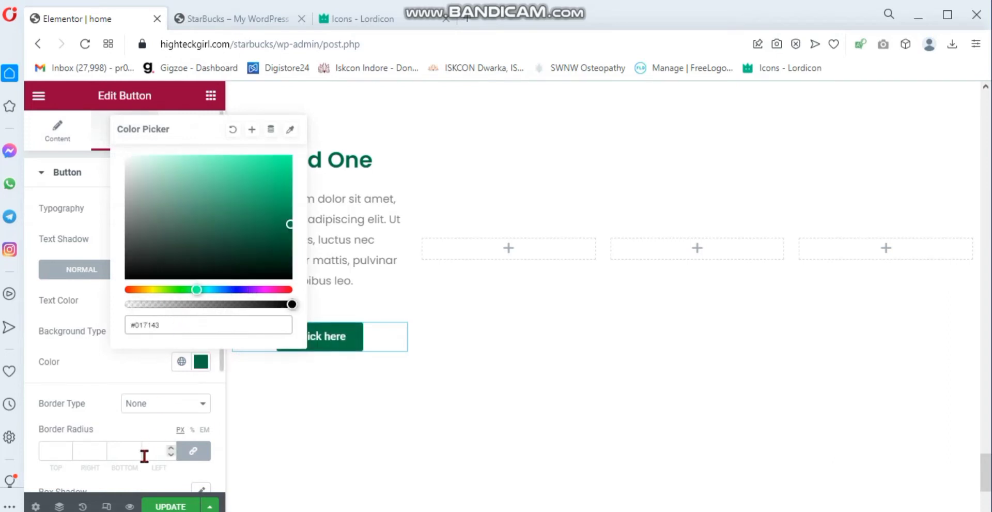
left_click(144, 456)
type("0")
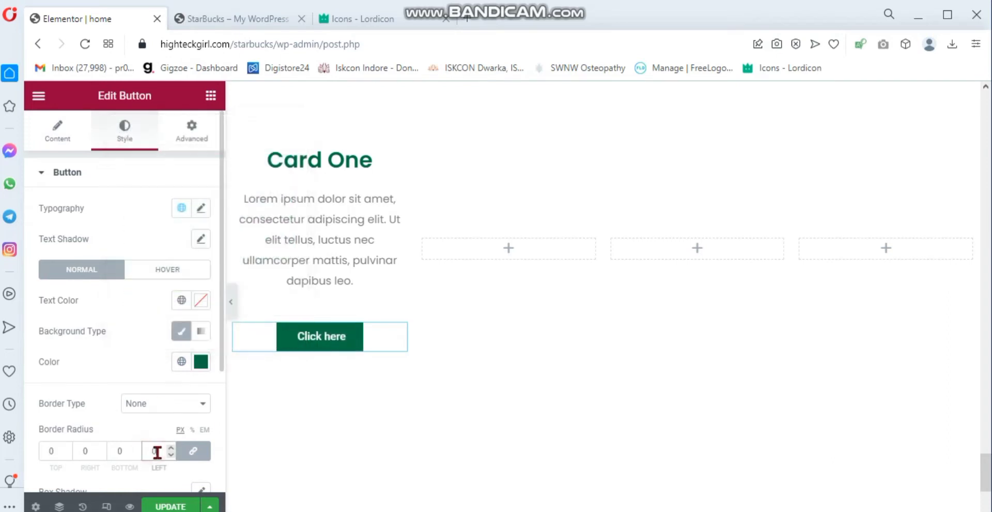
Set the Click here button's font family to Poppins and update the page
left_click(201, 208)
left_click(192, 281)
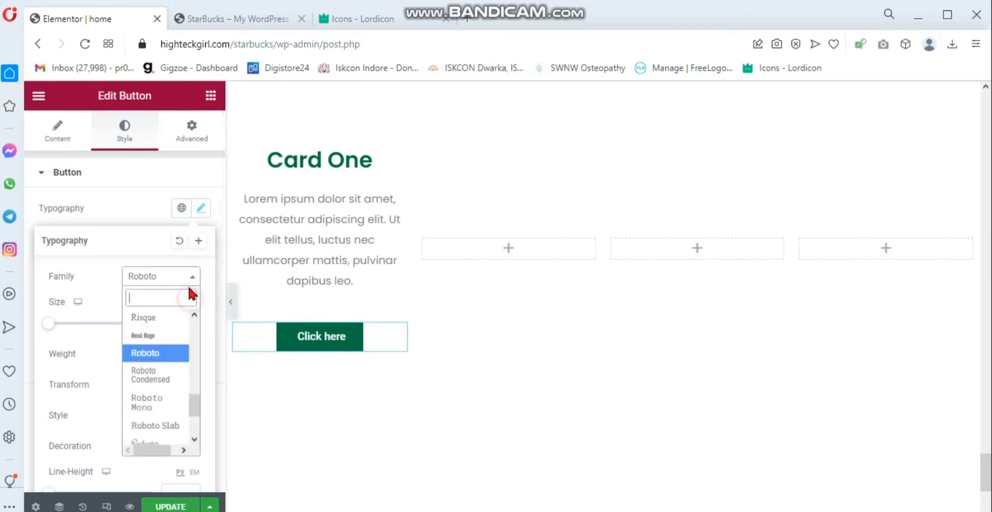
type("popp")
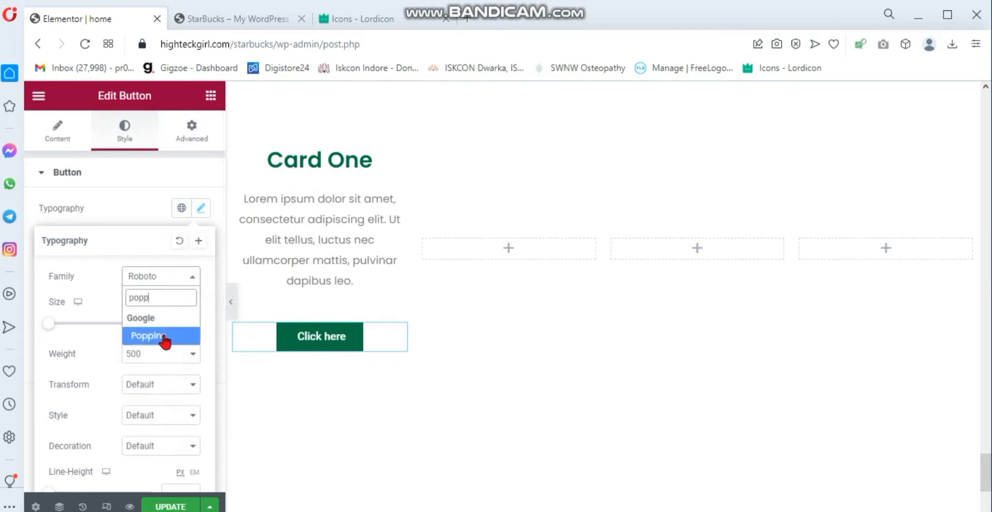
left_click(163, 336)
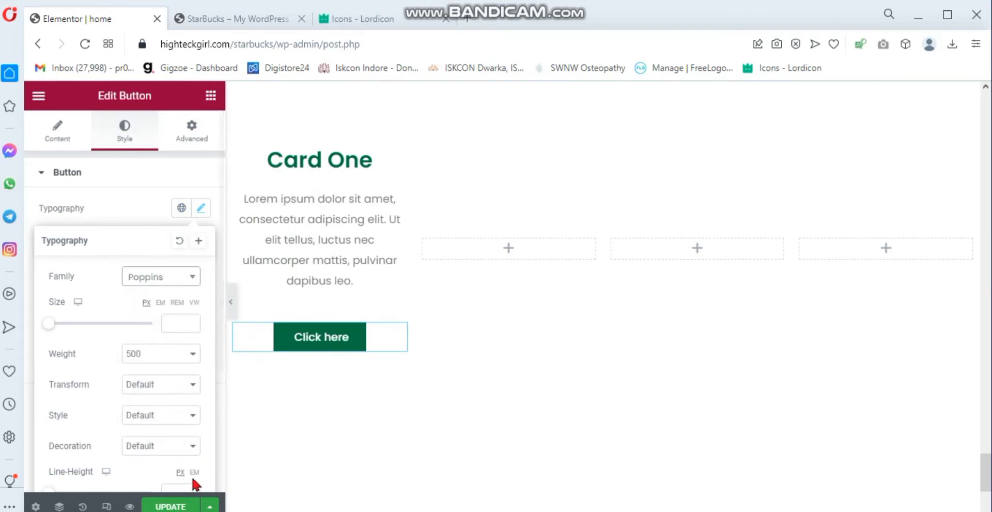
left_click(171, 506)
Unlink the lorem ipsum text widget's margin values and set its bottom margin to -20 px
left_click(301, 271)
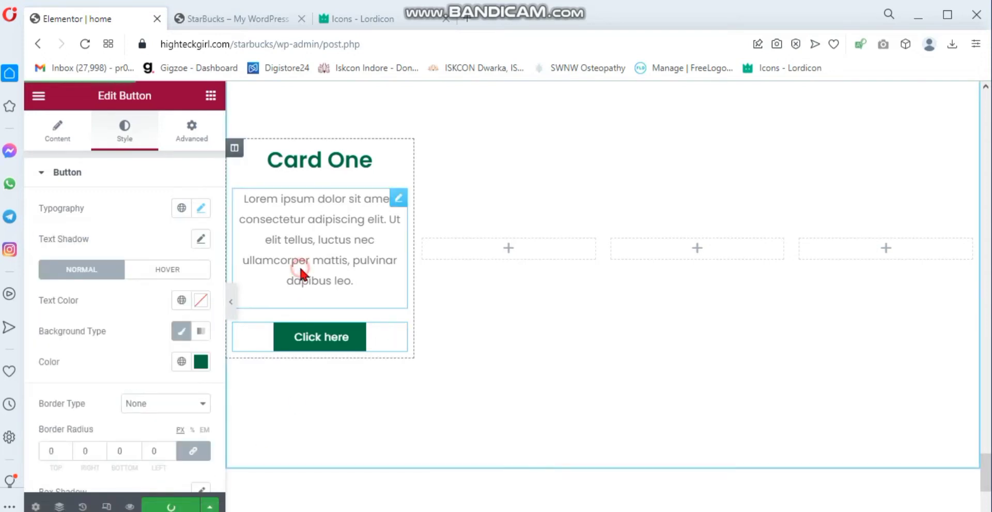
left_click(193, 132)
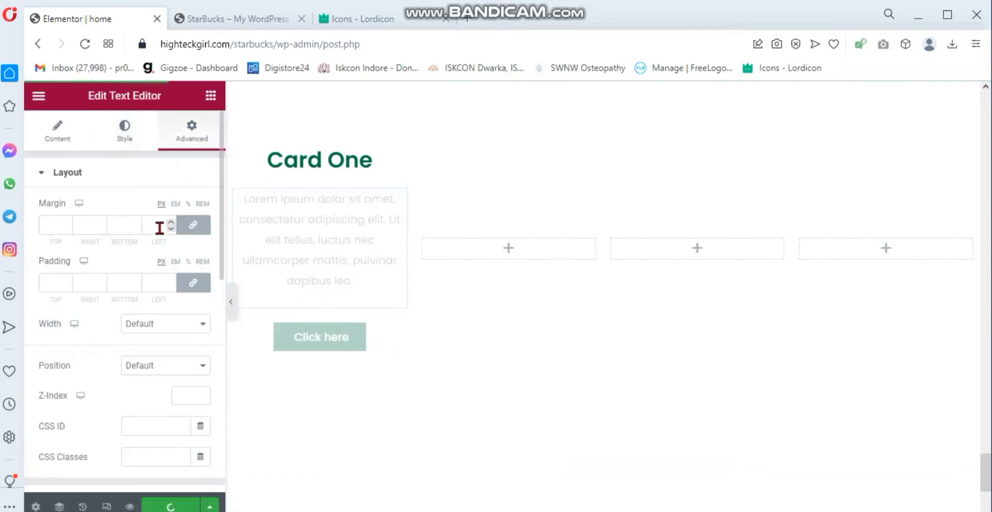
left_click(192, 226)
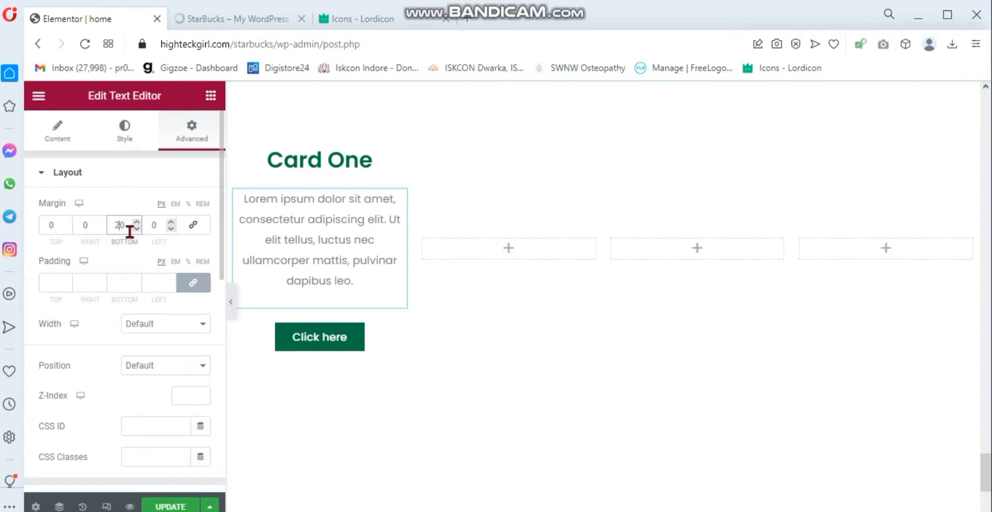
type("-")
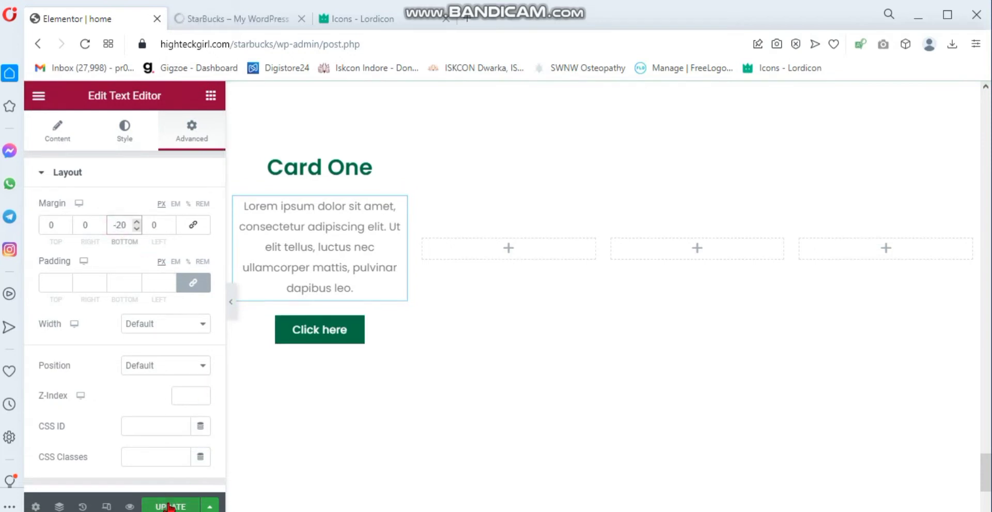
Switch to the Lordicon site and select the free Heart icon from the Wired Outline style
left_click(336, 19)
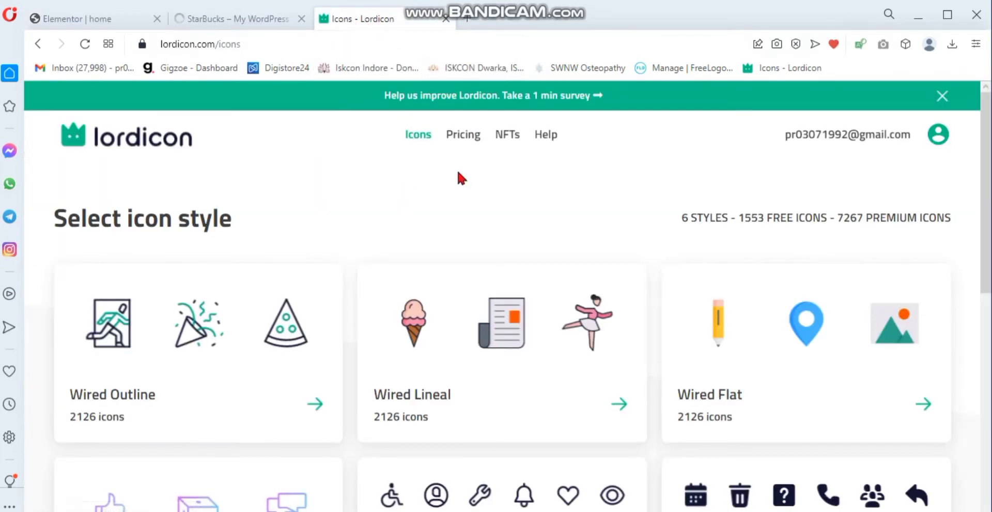
left_click(291, 413)
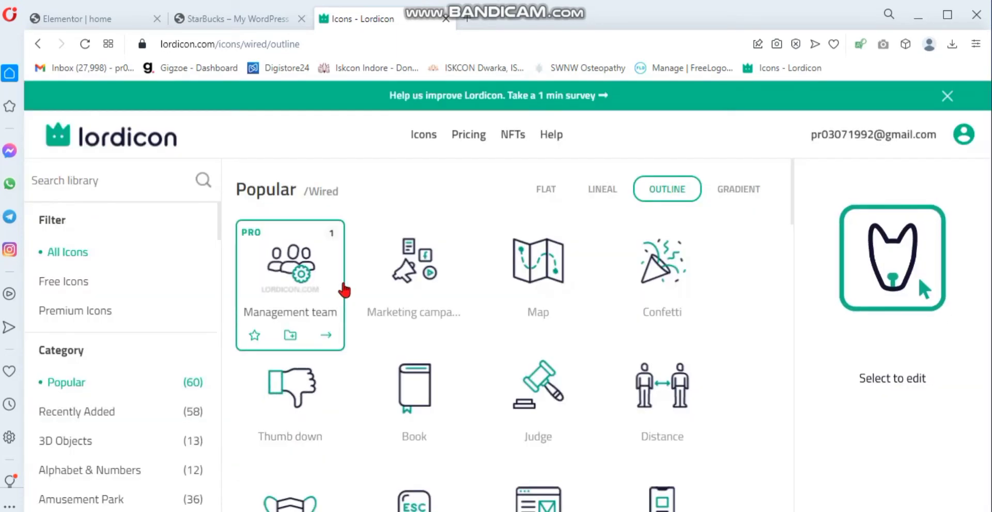
left_click(77, 282)
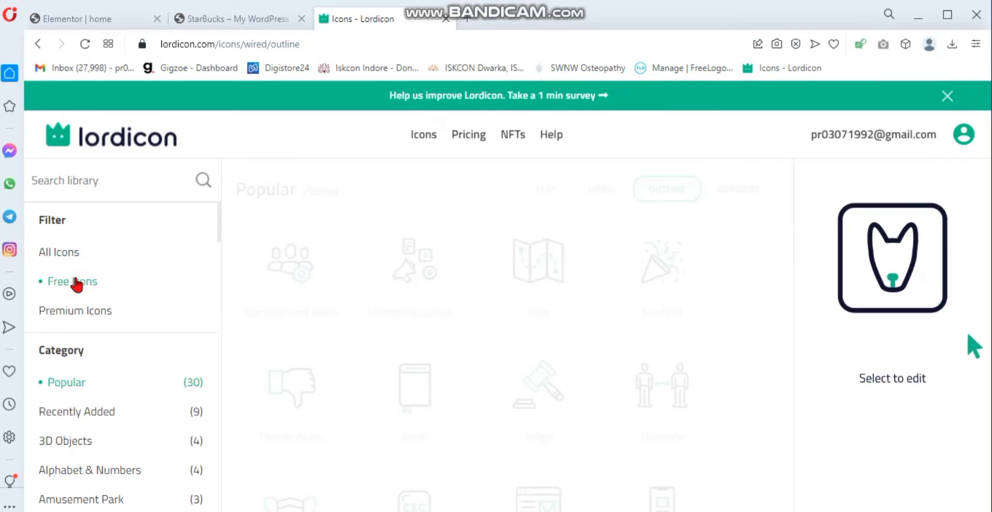
scroll(482, 315, "down", 5)
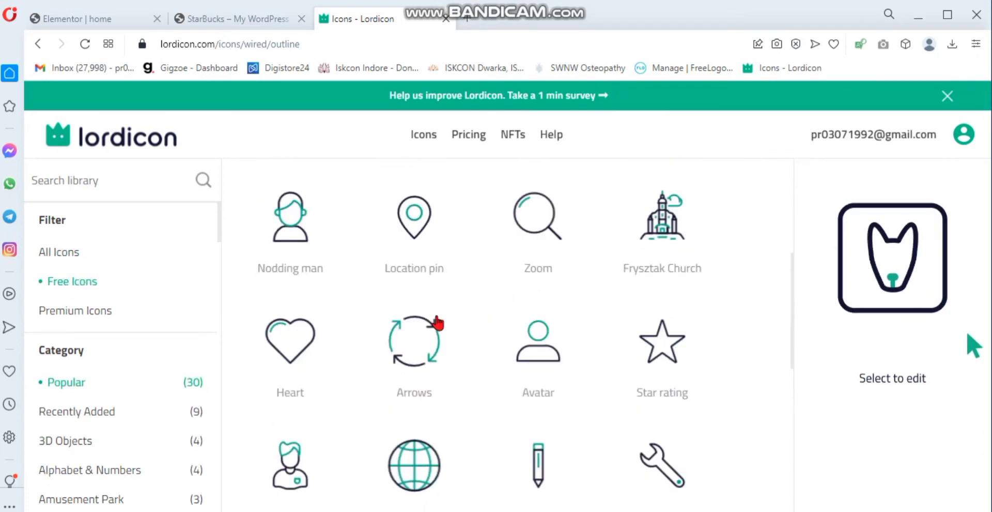
left_click(320, 352)
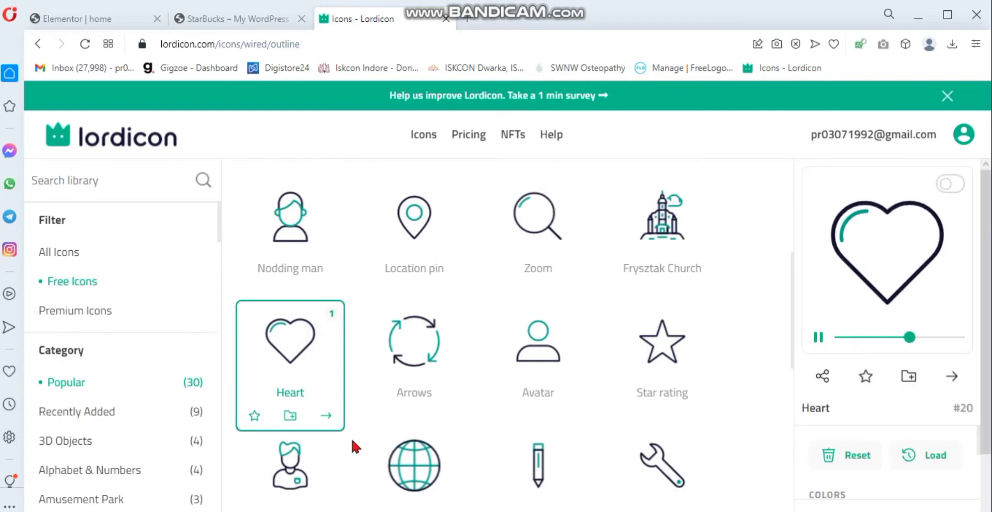
Open the Heart icon's page and set its primary outline color to #017143
left_click(326, 415)
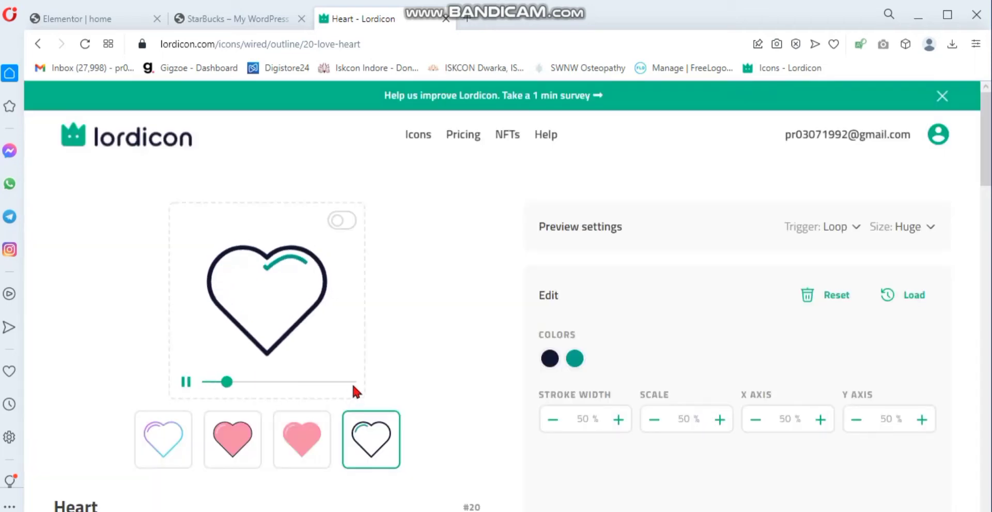
left_click(577, 358)
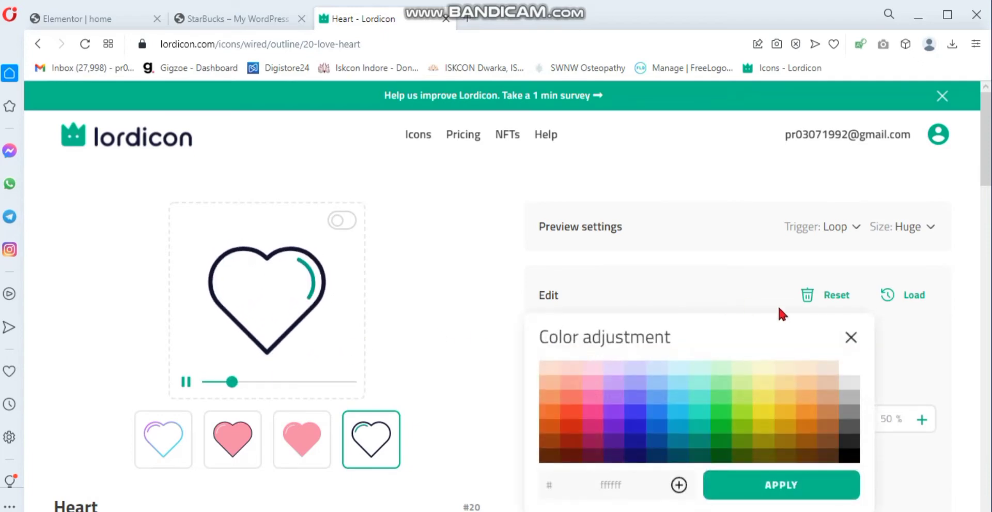
left_click(854, 338)
left_click(551, 361)
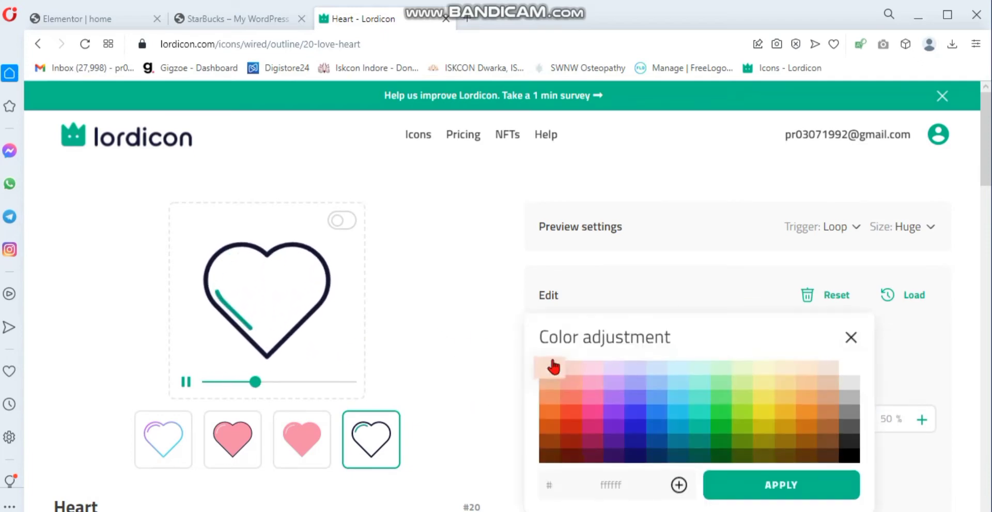
left_click(630, 485)
type("01")
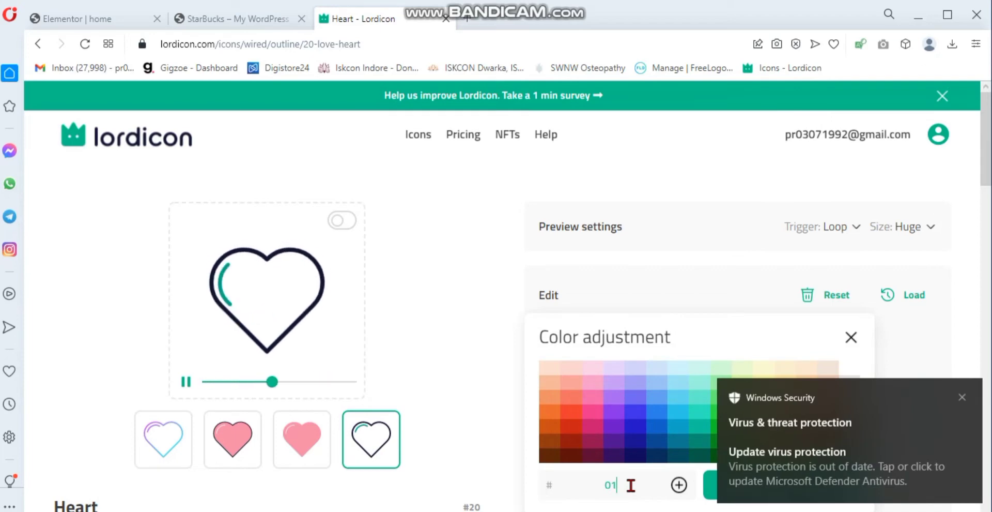
left_click(962, 397)
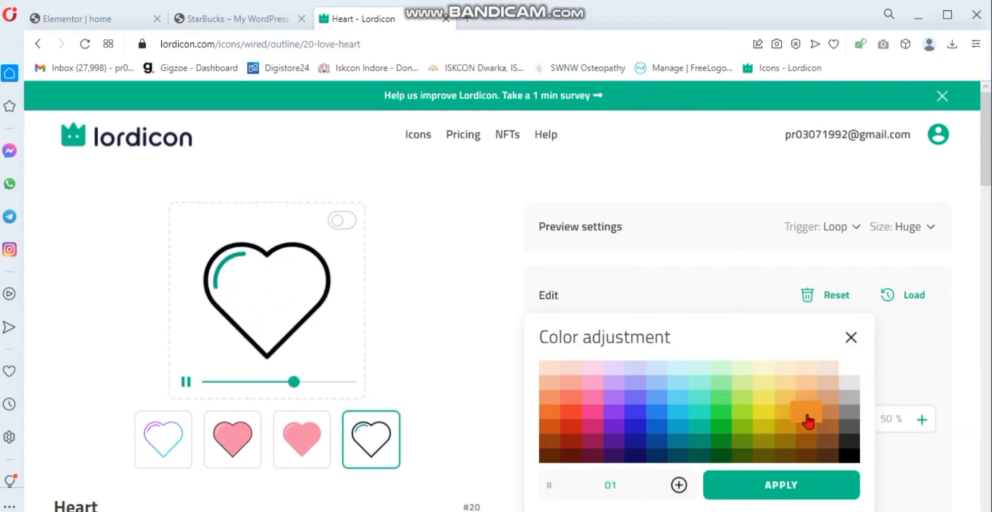
type("7143")
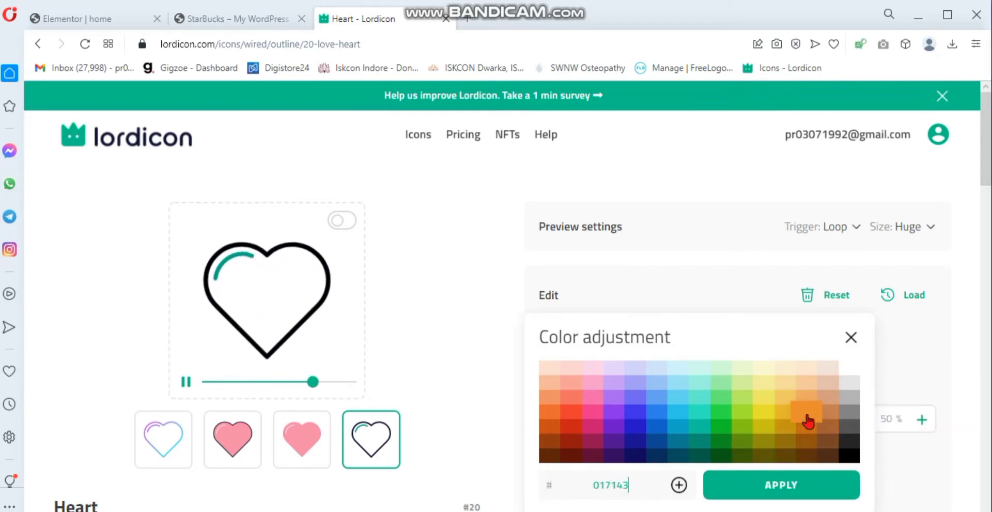
left_click(791, 493)
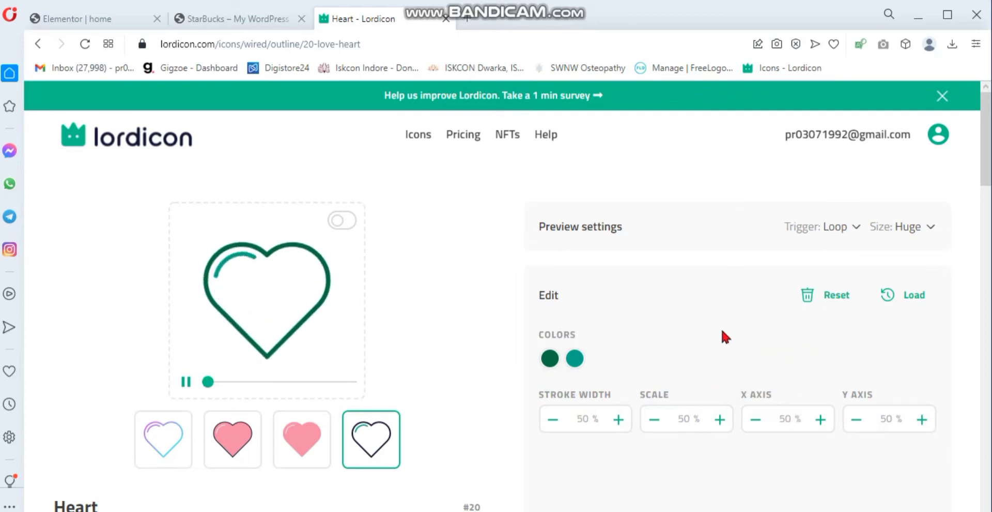
Open the Heart icon's HTML embed settings and set the icon size to 100 px
left_click(857, 227)
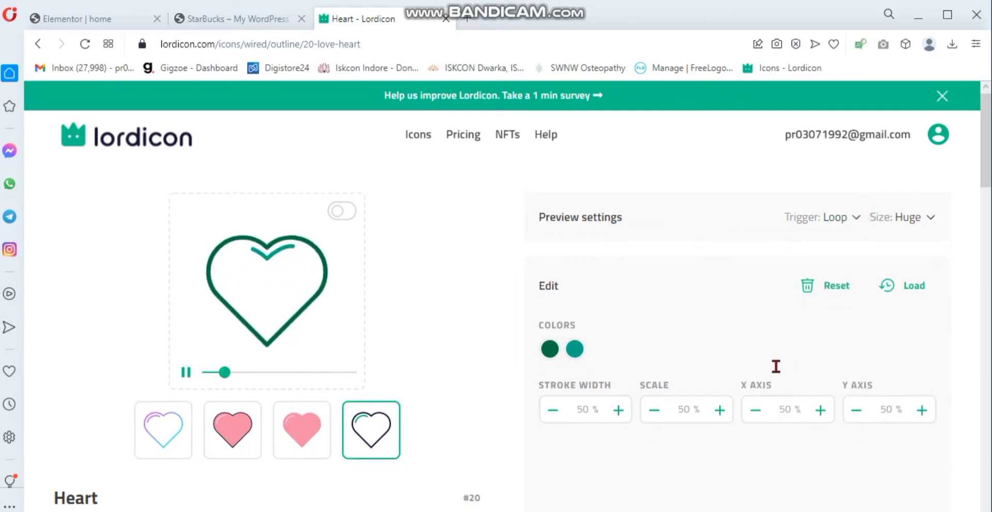
scroll(775, 365, "down", 5)
scroll(645, 393, "up", 5)
scroll(643, 361, "down", 8)
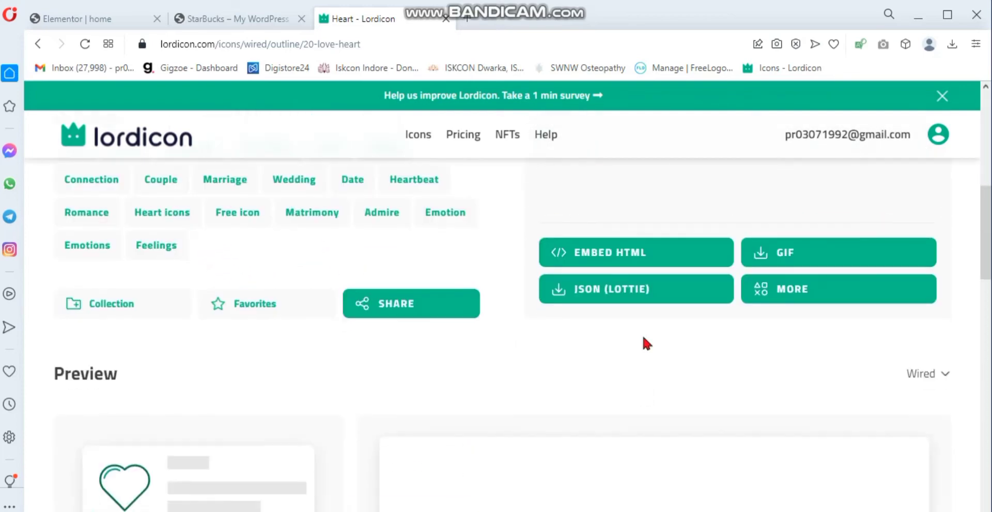
left_click(620, 252)
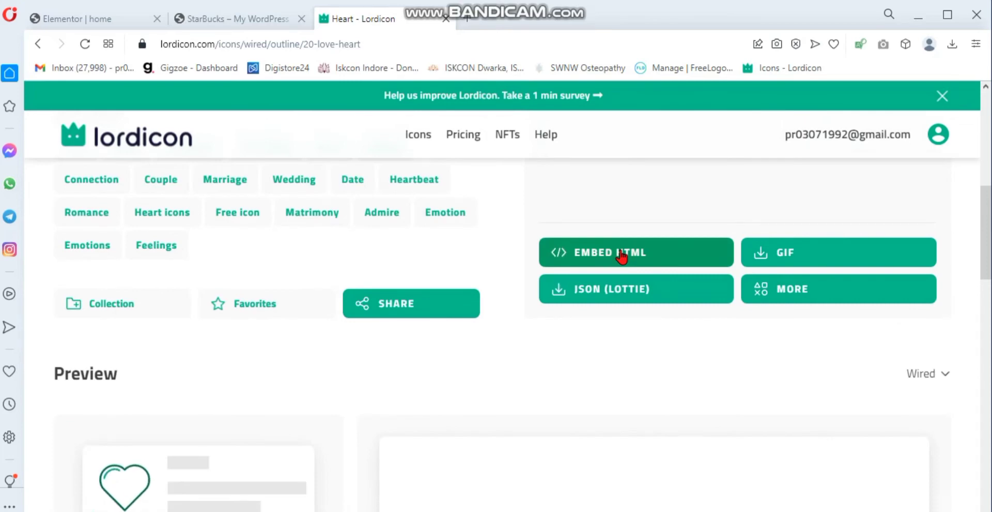
left_click(621, 252)
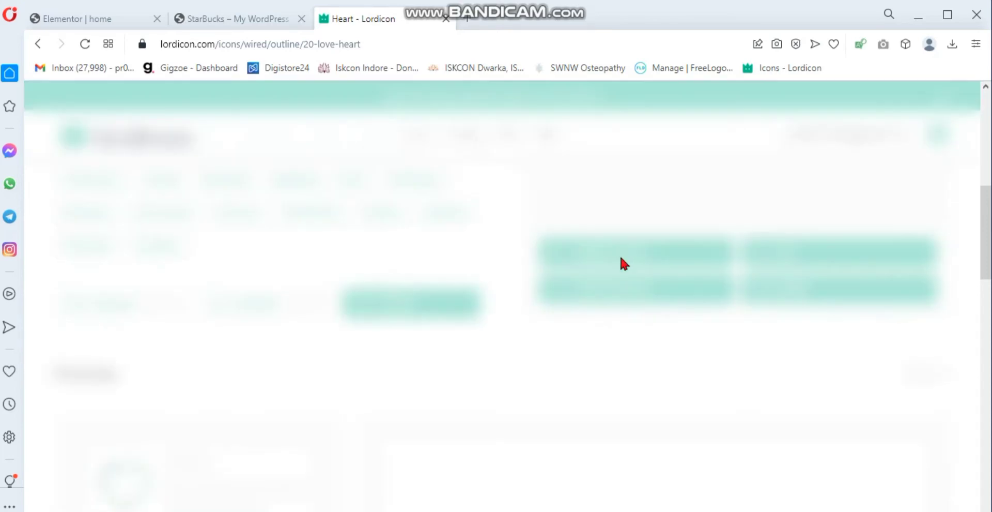
double_click(598, 241)
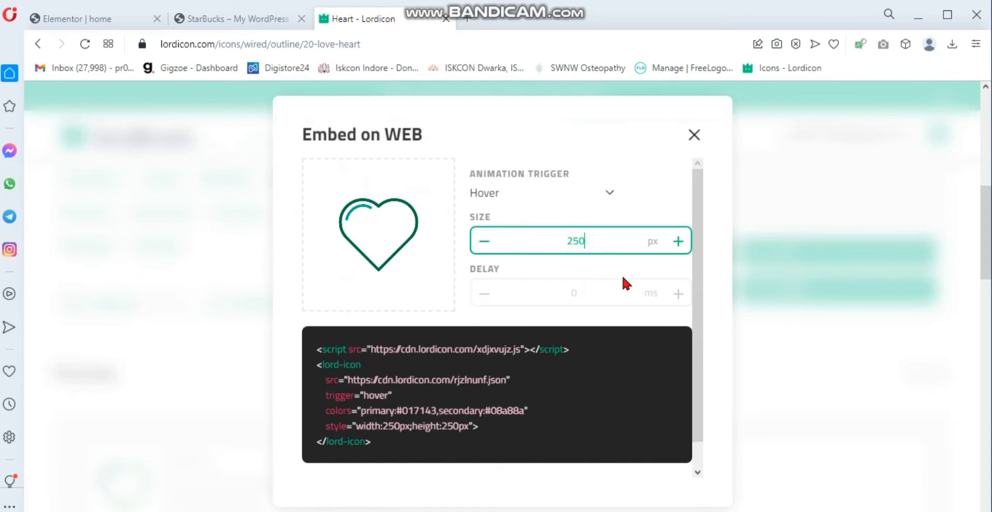
key("BackSpace")
type("100")
Keep the animation trigger on Hover and copy the Heart icon's HTML embed code
left_click(568, 201)
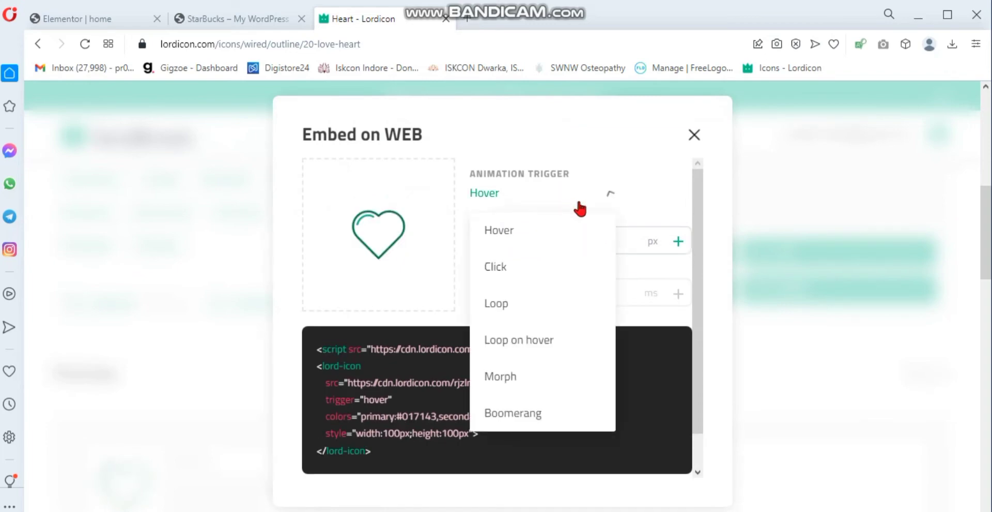
left_click(622, 209)
scroll(453, 424, "down", 1)
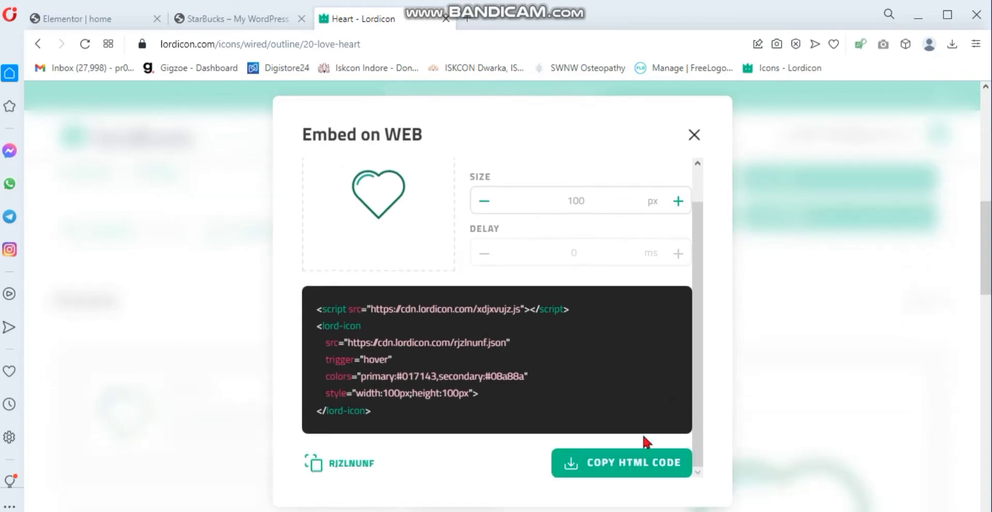
left_click(622, 460)
Switch to the Elementor page and add an HTML widget above the Card One heading
left_click(103, 17)
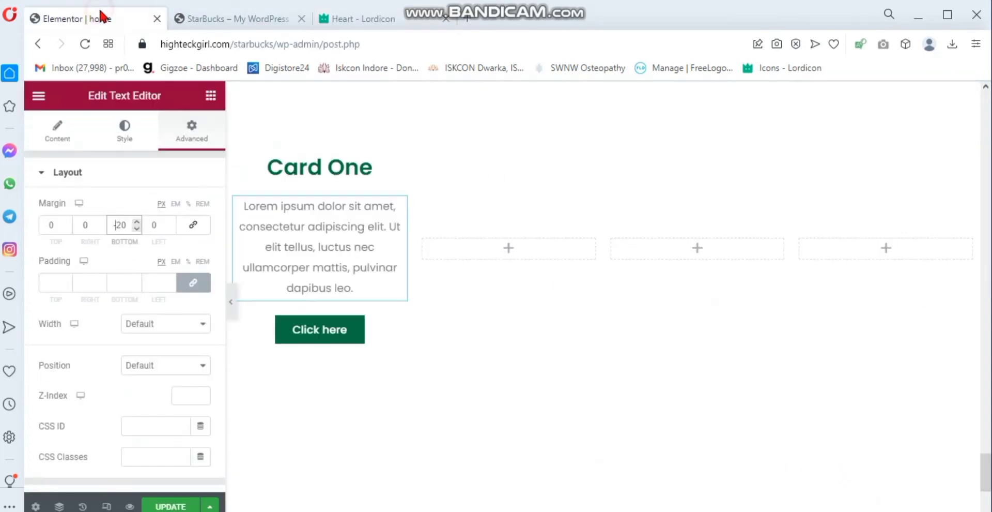
left_click(211, 96)
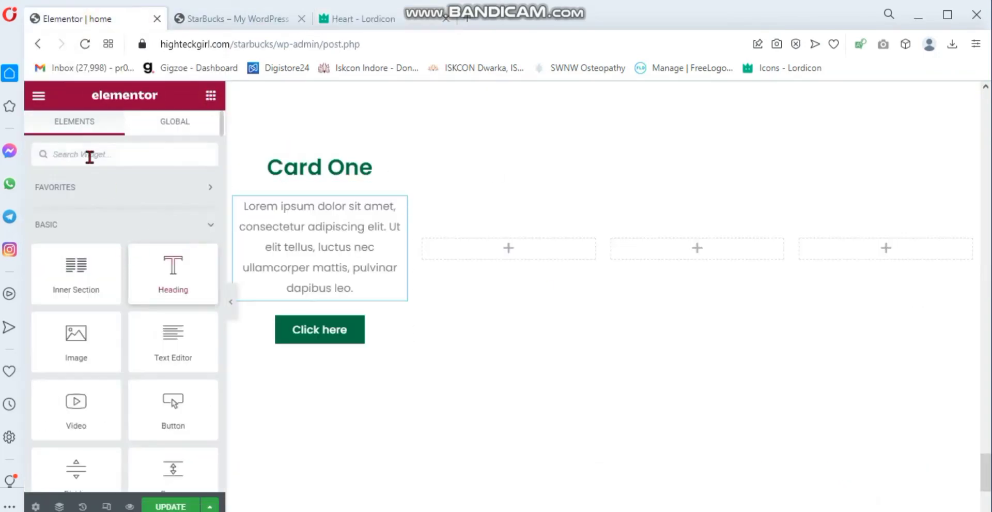
type("html")
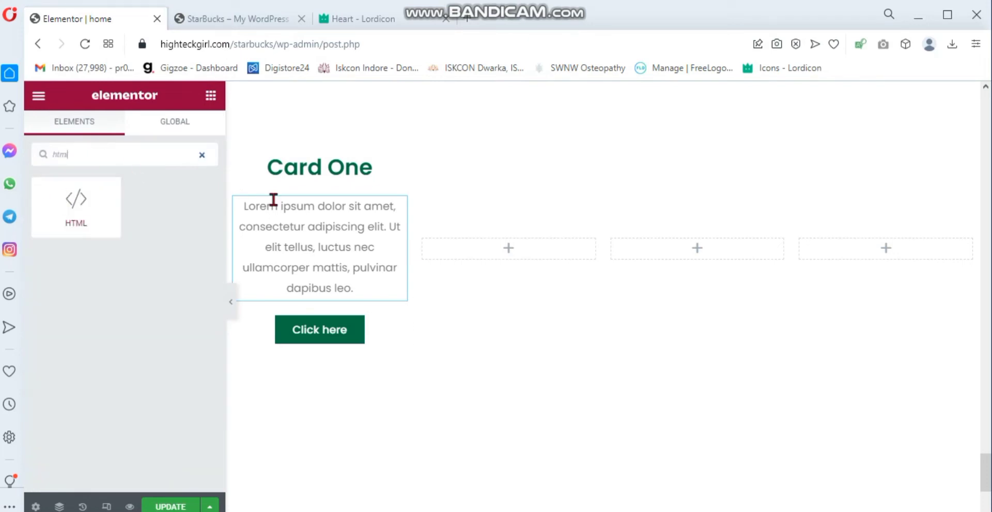
left_click_drag(79, 199, 353, 238)
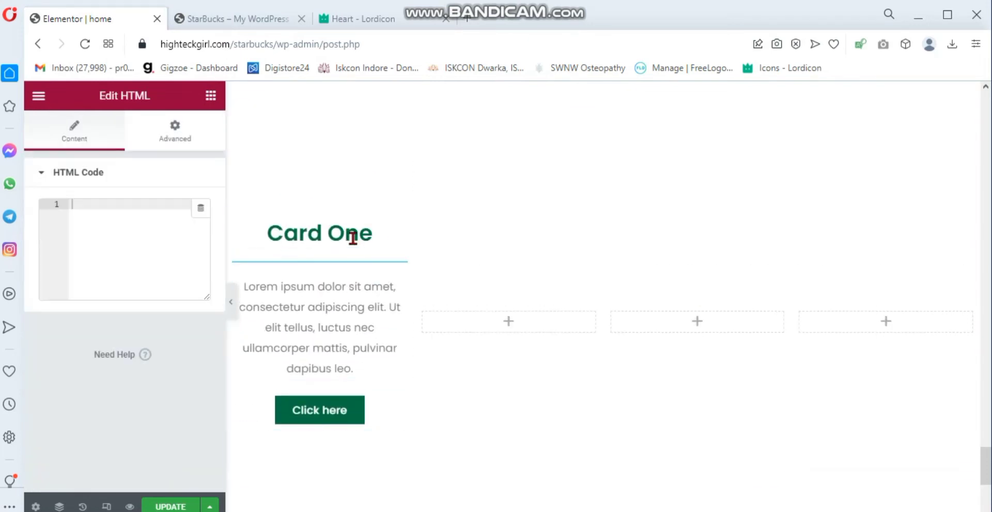
left_click_drag(407, 256, 330, 210)
left_click_drag(397, 219, 358, 260)
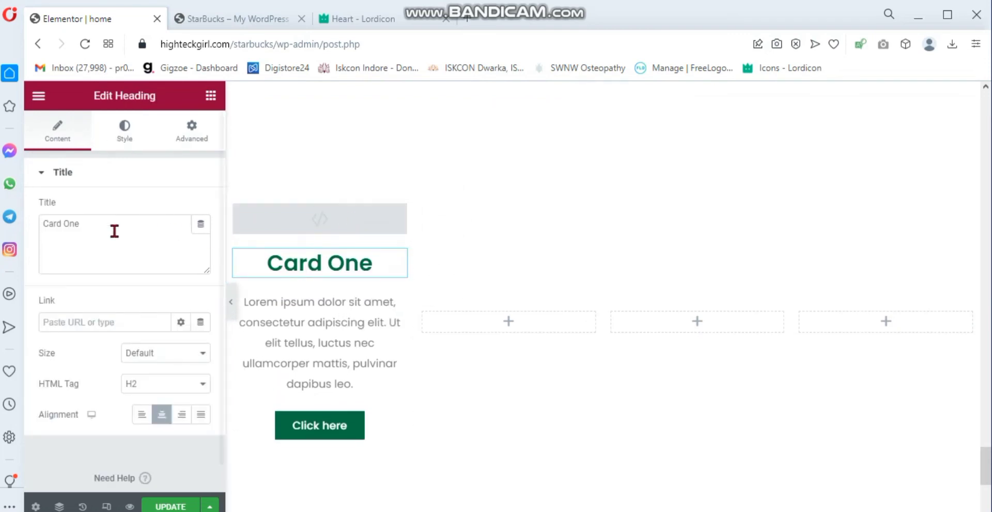
Paste the copied Lordicon embed code into the HTML widget above the Card One heading
left_click(307, 206)
left_click(88, 208)
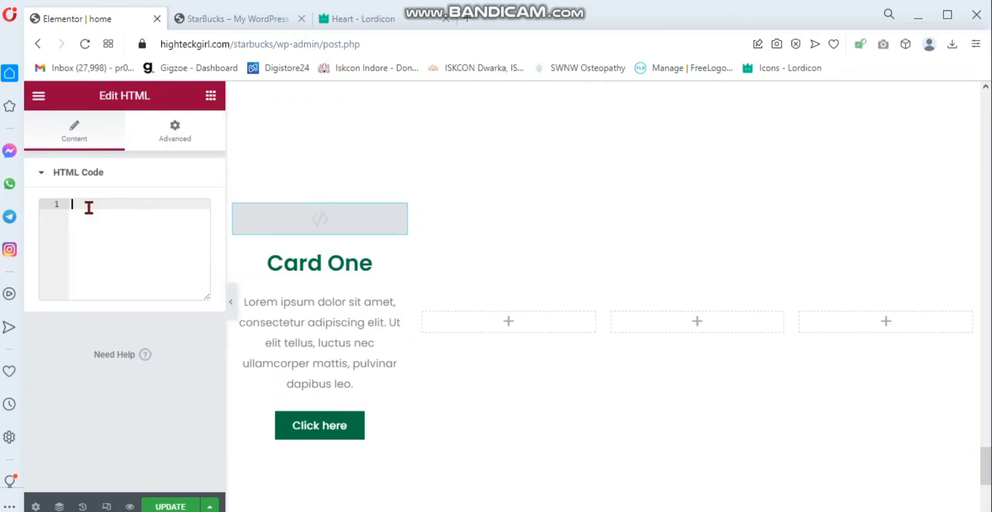
type("<script src=\"https://cdn.lordicon.com/xdjxvujz.js\"></script> <lord-icon     src=\"https://cdn.lordicon.com/rjzlnunf.json\"     trigger=\"hover\"     colors=\"primary:#017143,secondary:#08a88a\"     style=\"width:100px;height:100px\"> </lord-icon>")
Center the heart icon by adding the custom CSS selector{text-align: center;} to its HTML widget
left_click(149, 135)
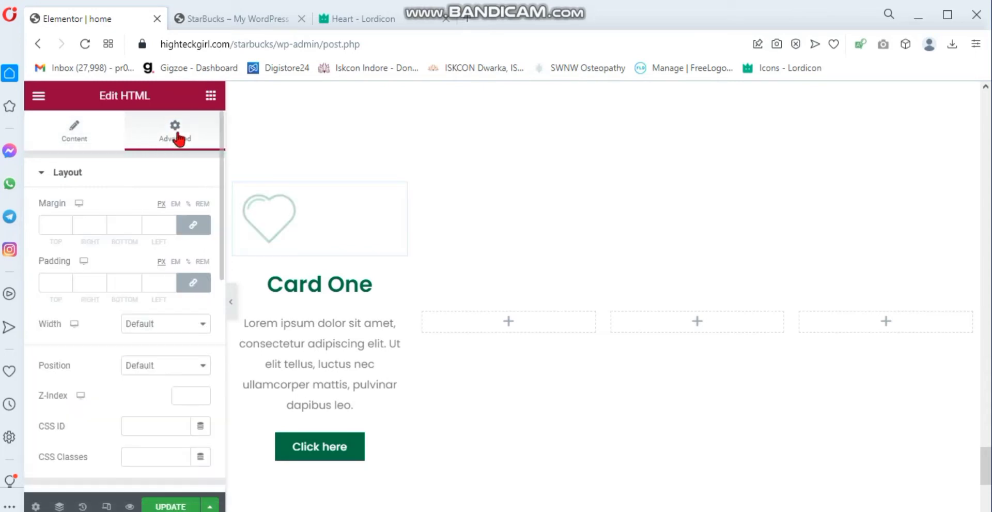
scroll(132, 398, "down", 10)
left_click(45, 391)
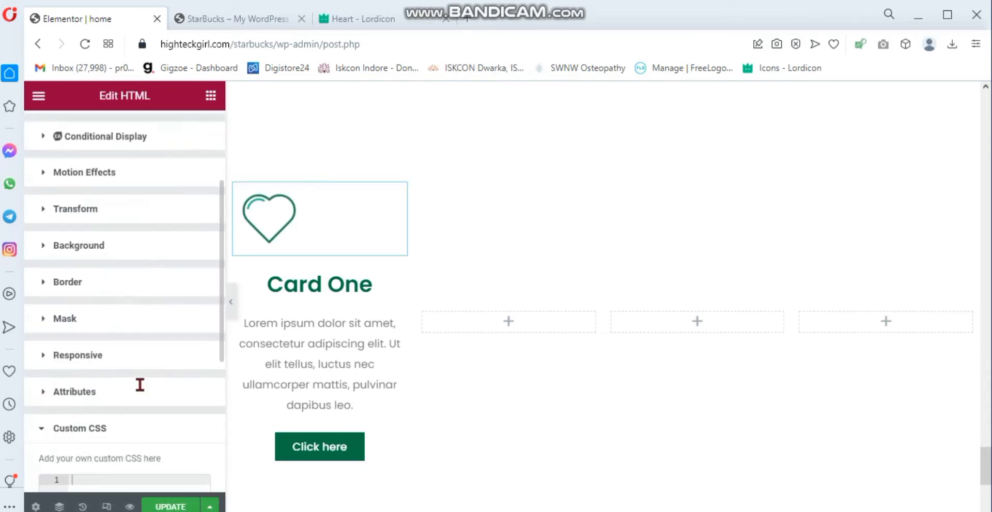
scroll(140, 385, "down", 4)
type("selector")
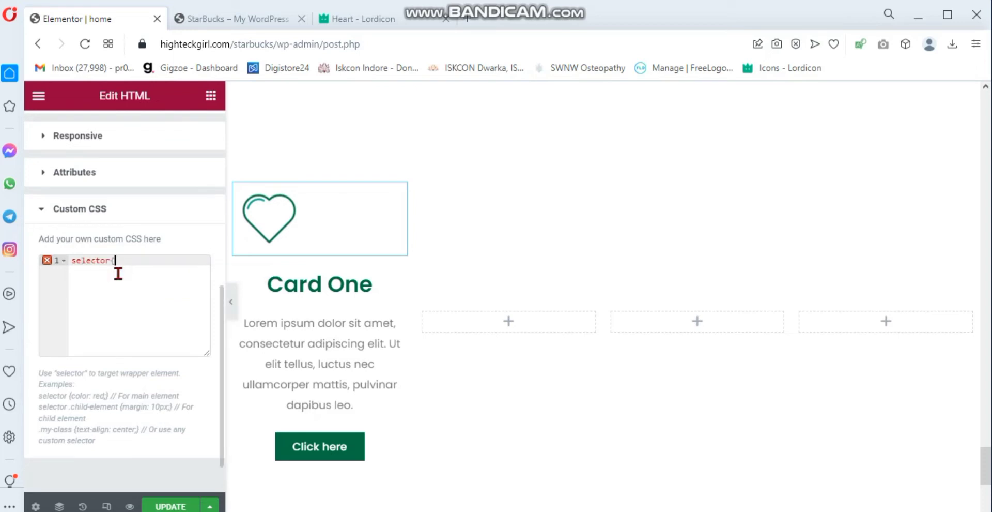
type("{text-align: center ")
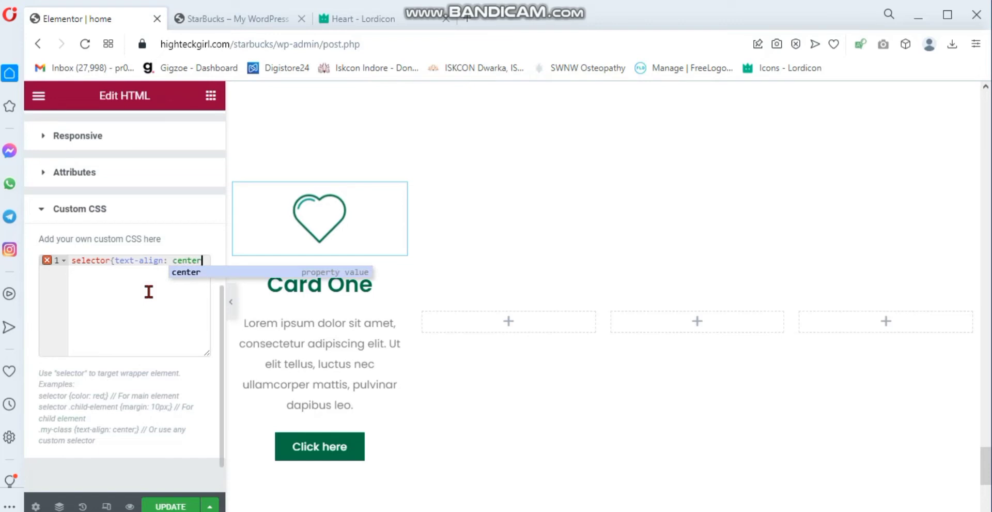
type(";}")
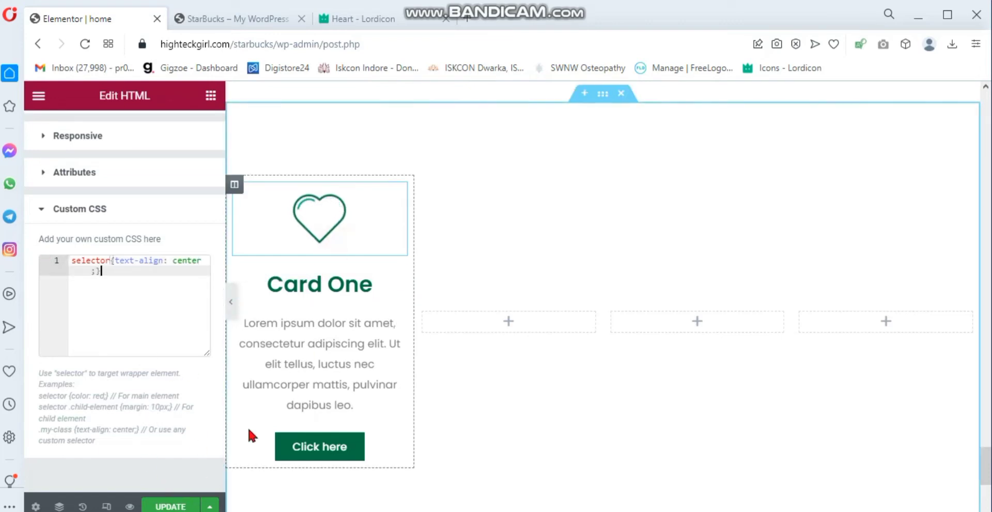
Give the Card One column a classic background with the color #f9f9f9
left_click(236, 185)
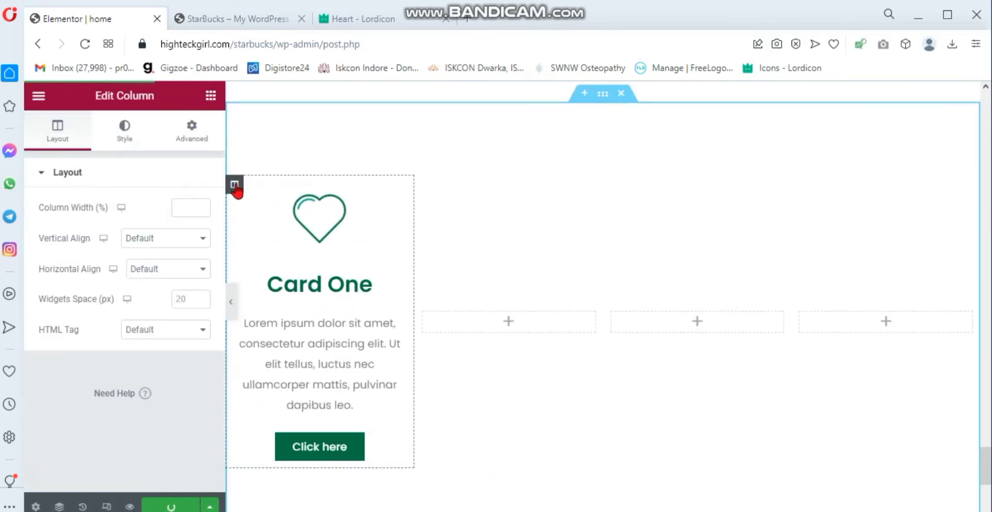
left_click(125, 130)
left_click(162, 239)
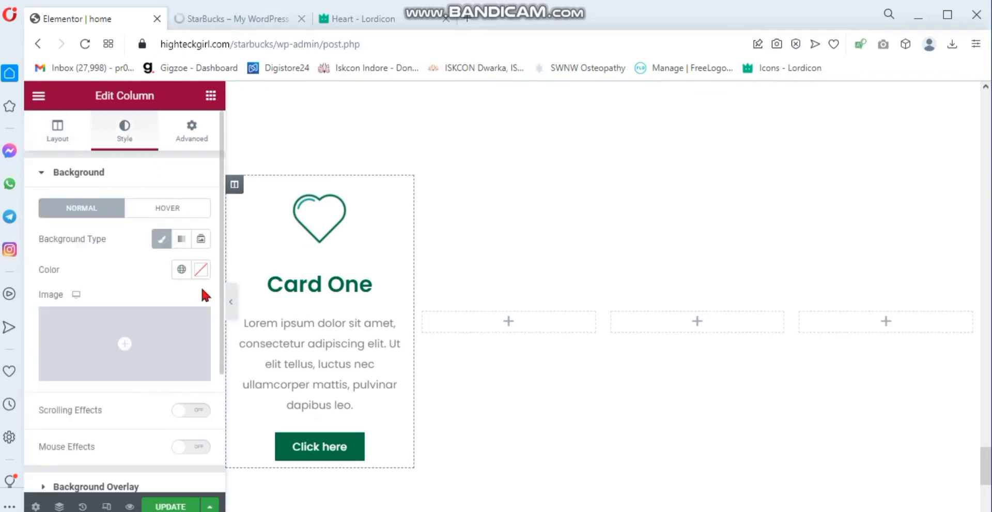
left_click(201, 271)
type("#f9")
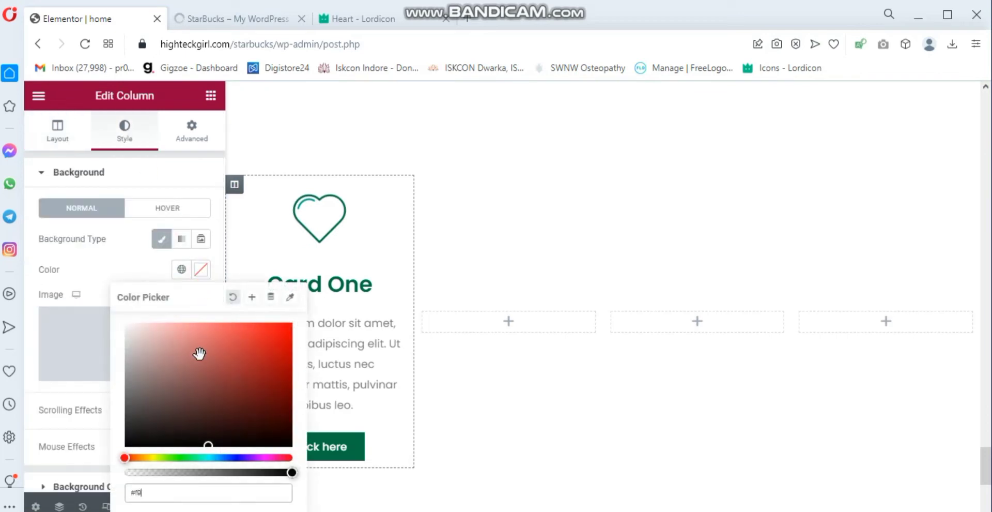
type("f9f9")
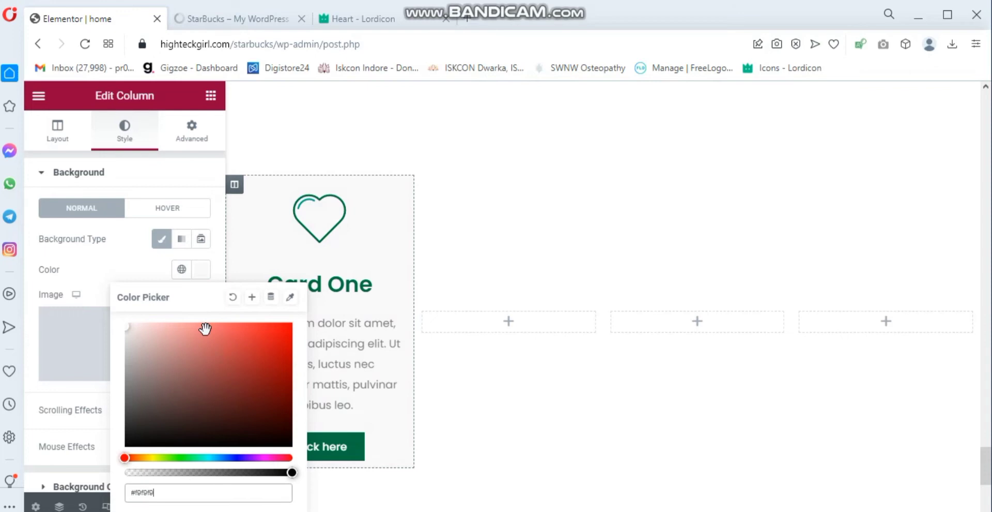
left_click(142, 261)
Set the Card One column's margin and padding to 20 px on all sides and update the page
left_click(191, 132)
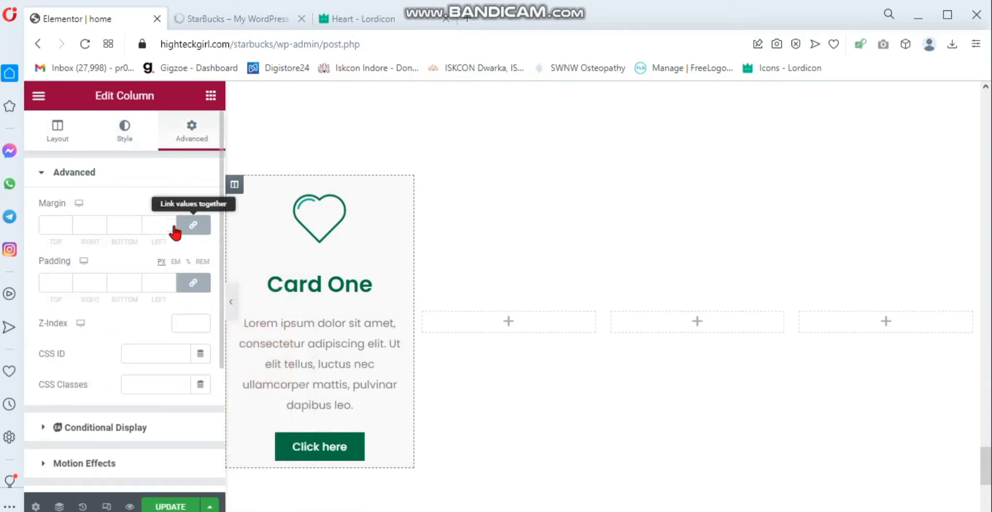
left_click(146, 223)
type("20")
left_click(46, 279)
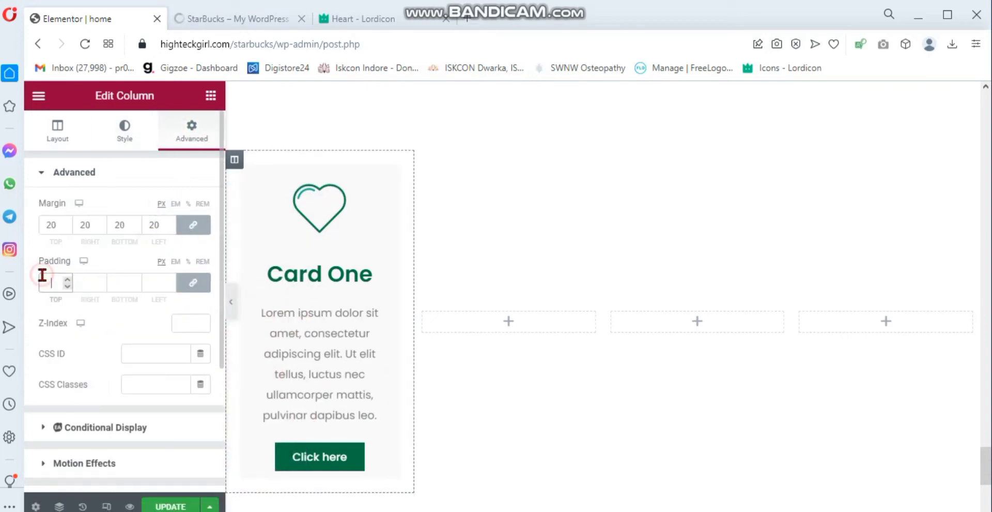
type("20")
left_click(171, 507)
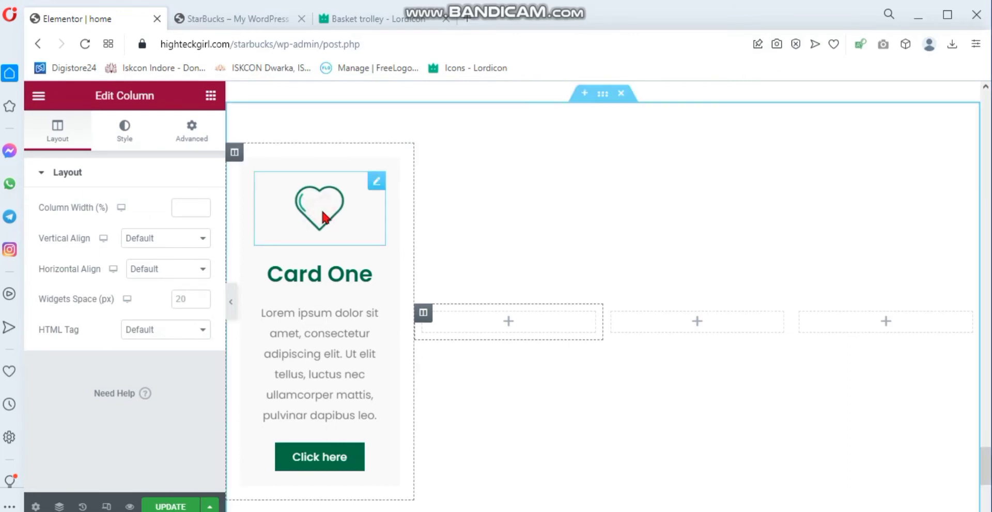
Change the trigger value in the Card One heart icon's HTML code to "loop"
left_click(323, 215)
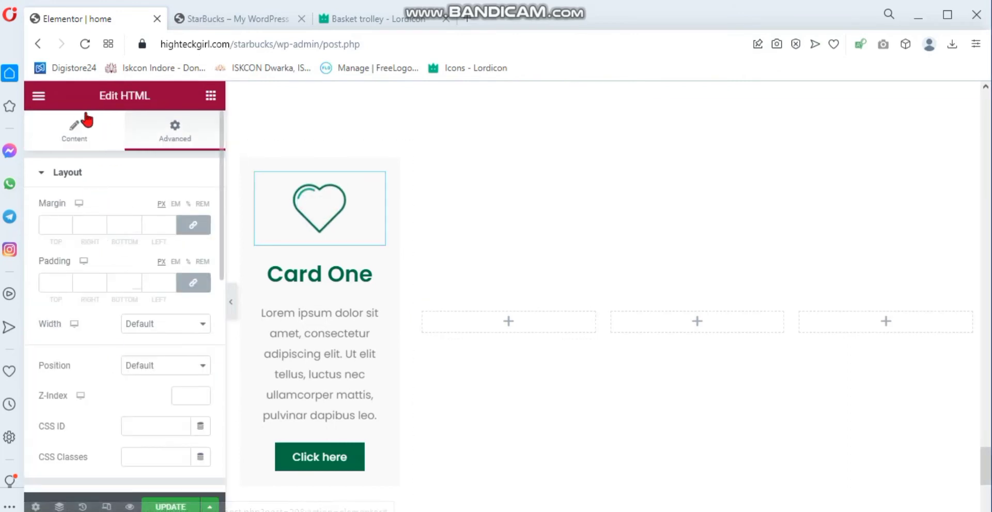
left_click(84, 137)
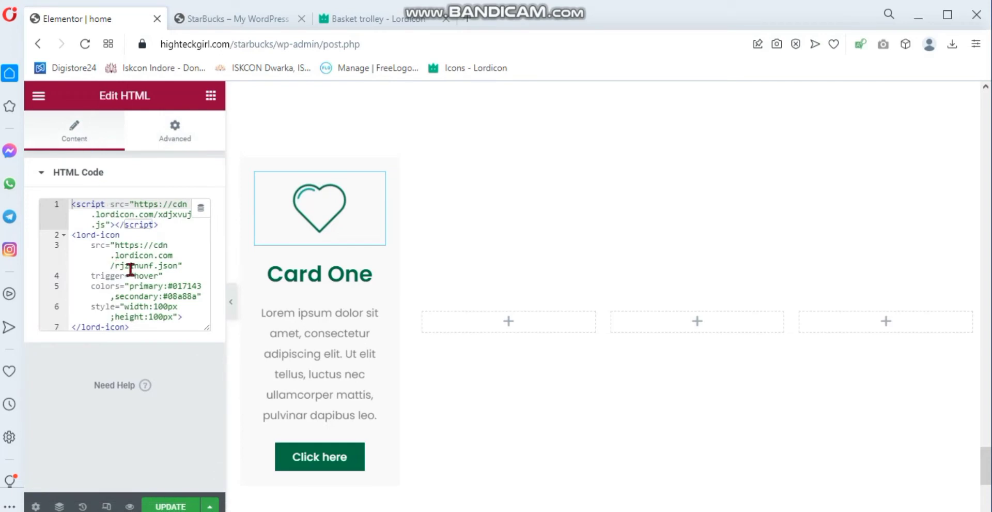
left_click(159, 274)
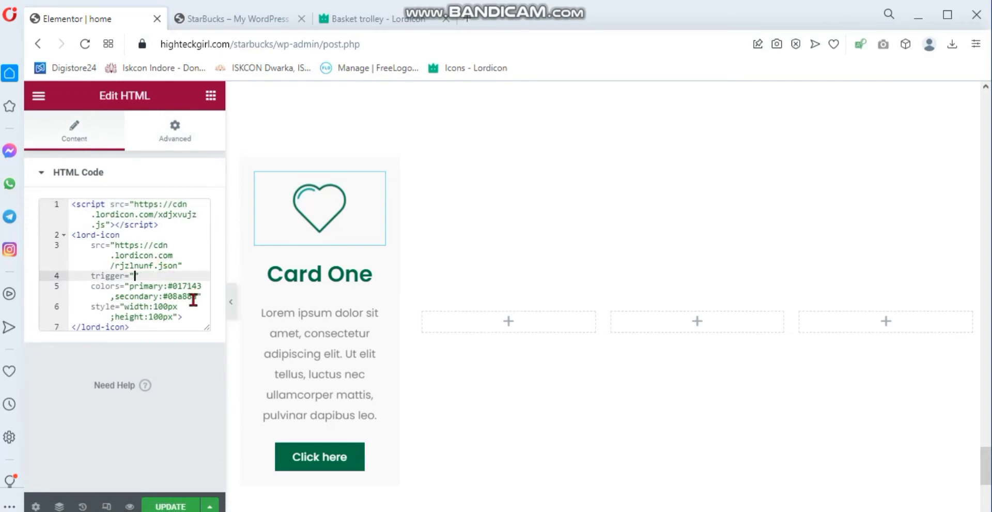
type("loop")
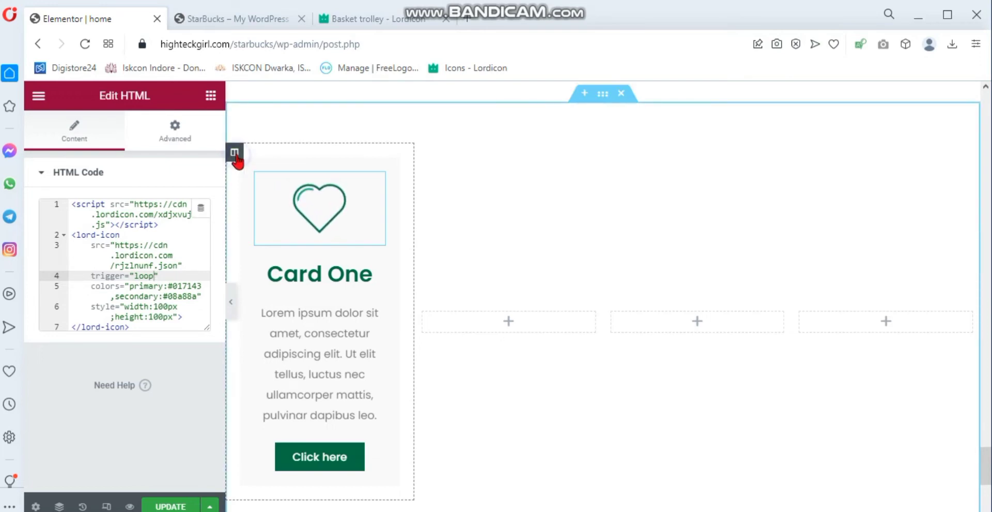
Copy the Card One column and paste it after the empty second column
right_click(235, 155)
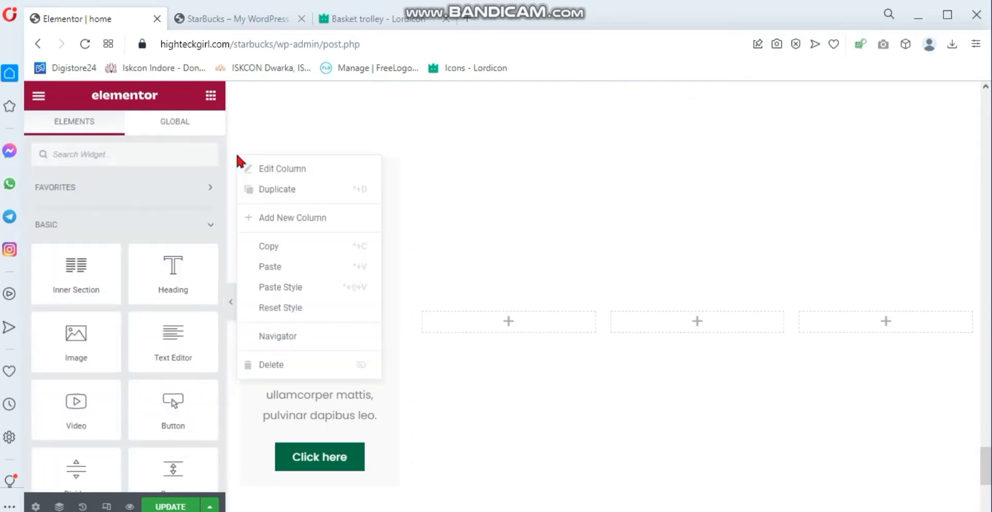
left_click(281, 247)
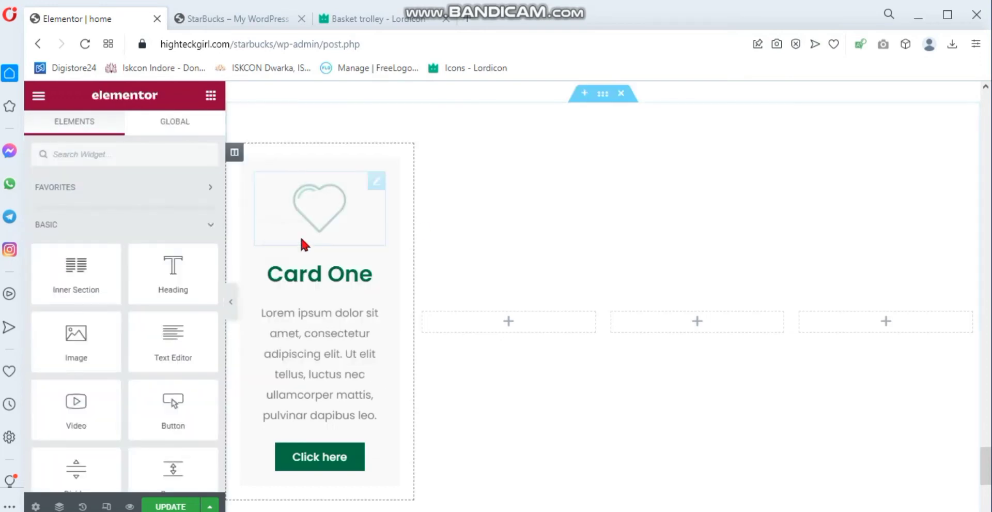
right_click(493, 322)
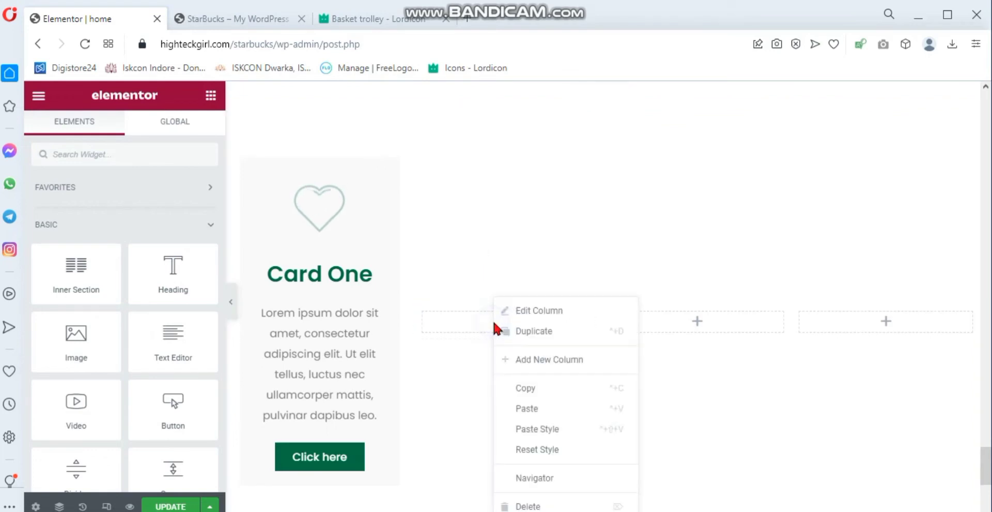
left_click(531, 412)
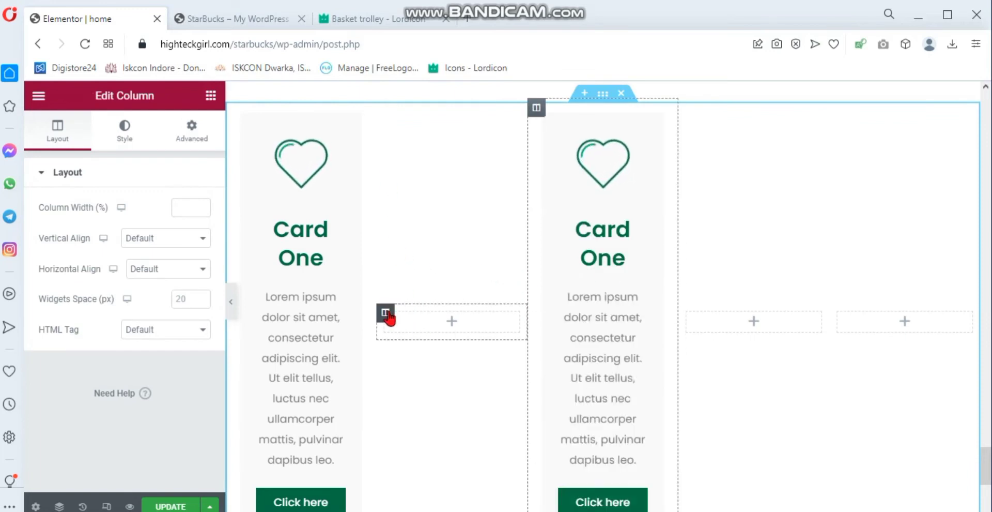
Delete the three empty columns from the section, keeping only the two card columns
right_click(388, 311)
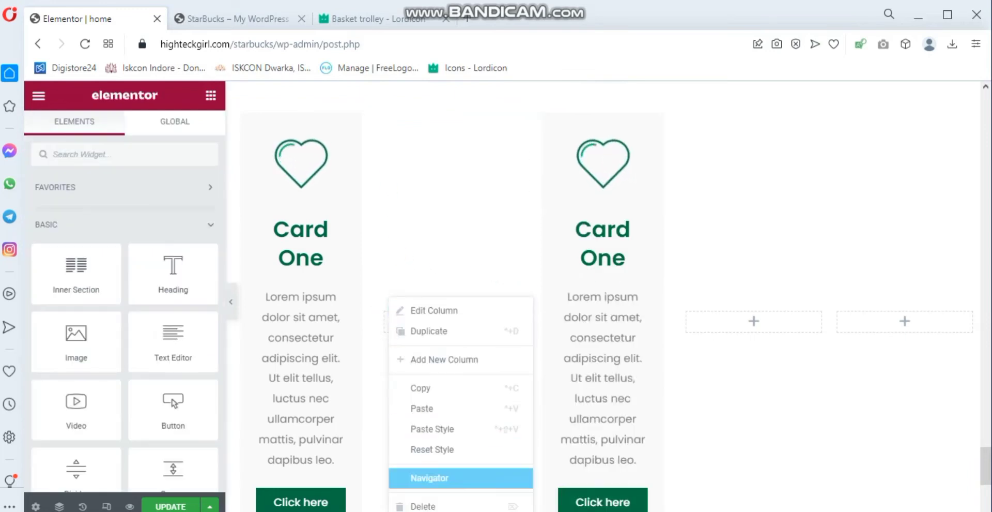
left_click(425, 506)
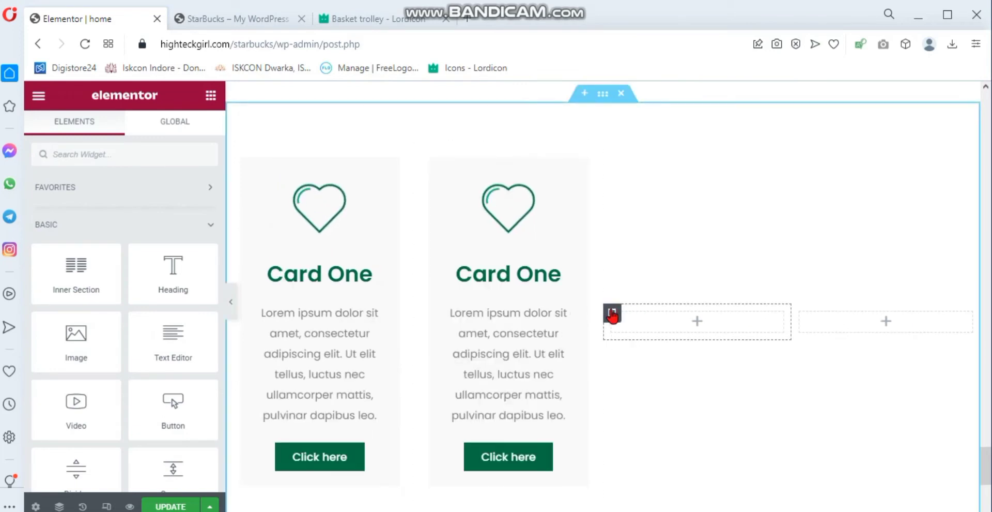
right_click(613, 313)
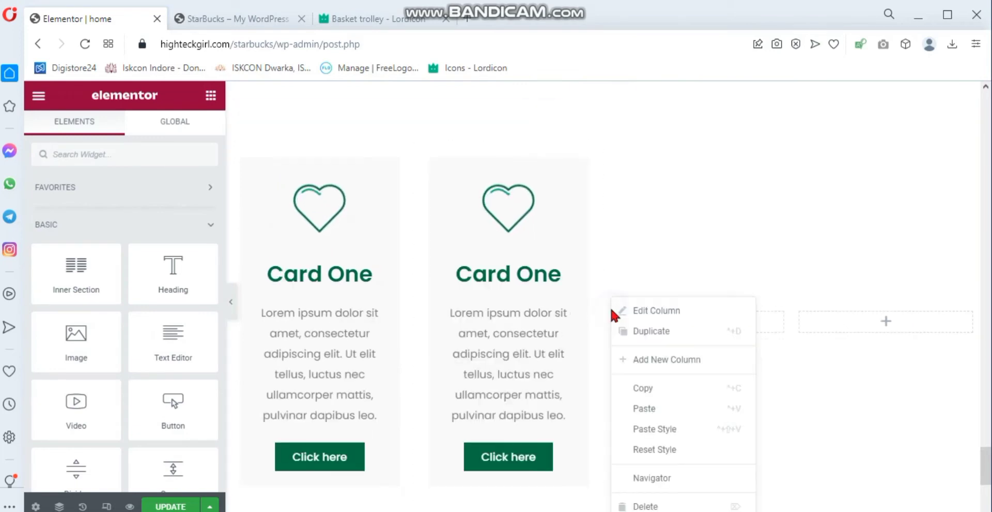
left_click(661, 506)
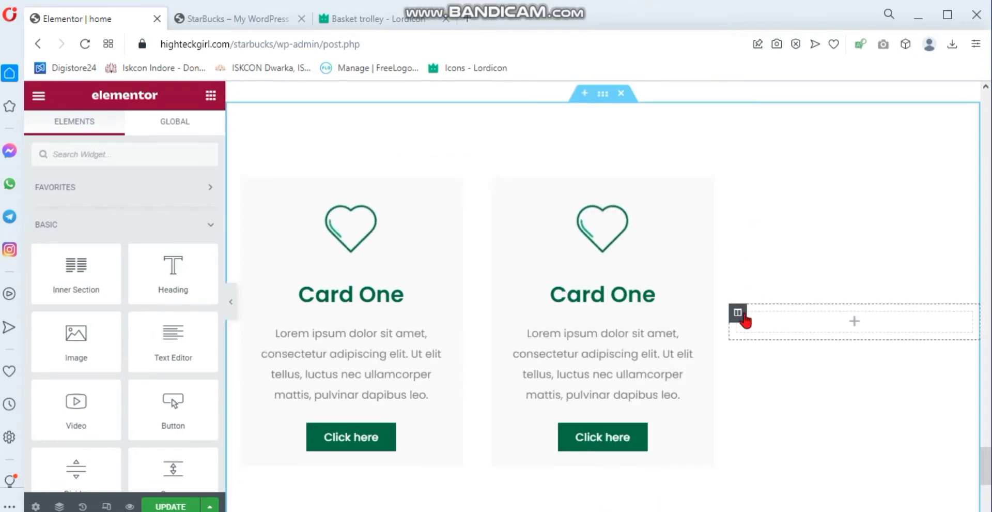
right_click(744, 316)
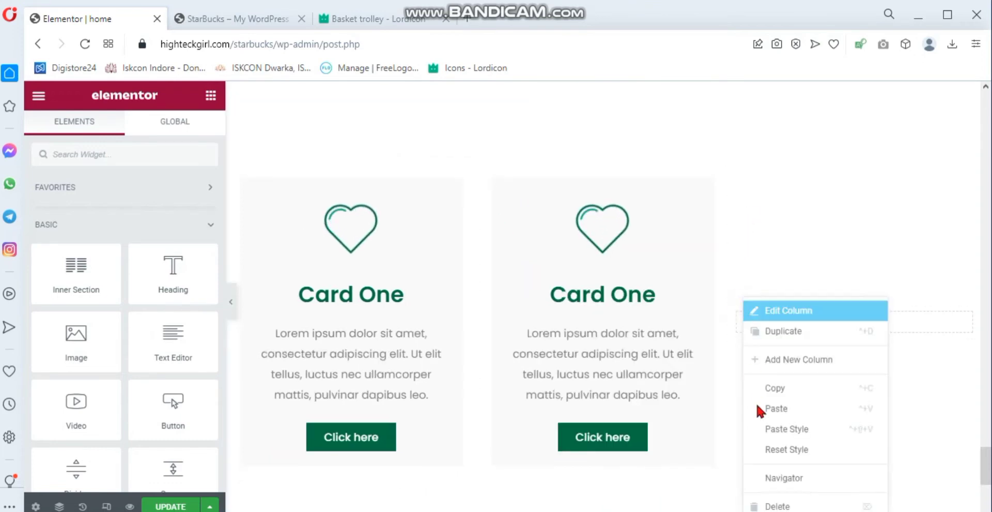
left_click(773, 505)
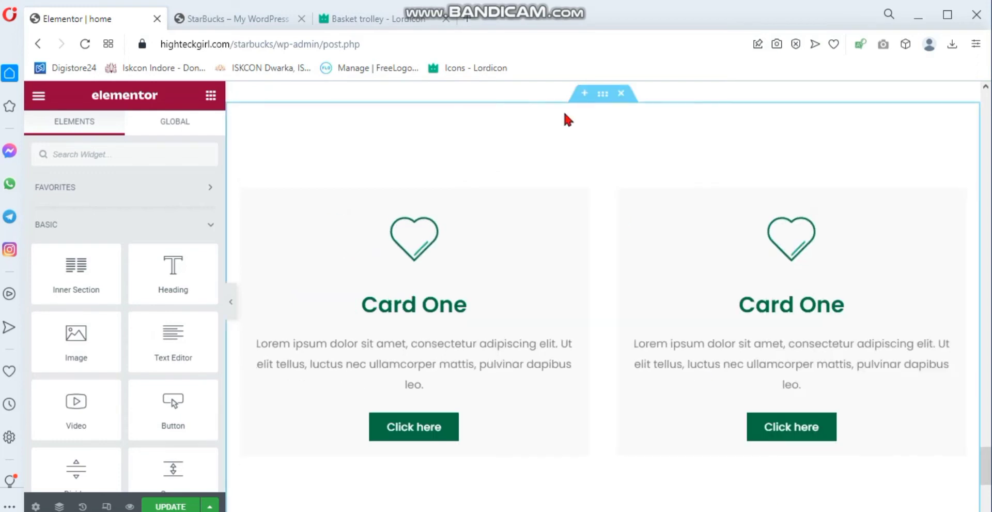
Duplicate the second card column to make a third card, and select the middle card's heart icon widget
right_click(611, 190)
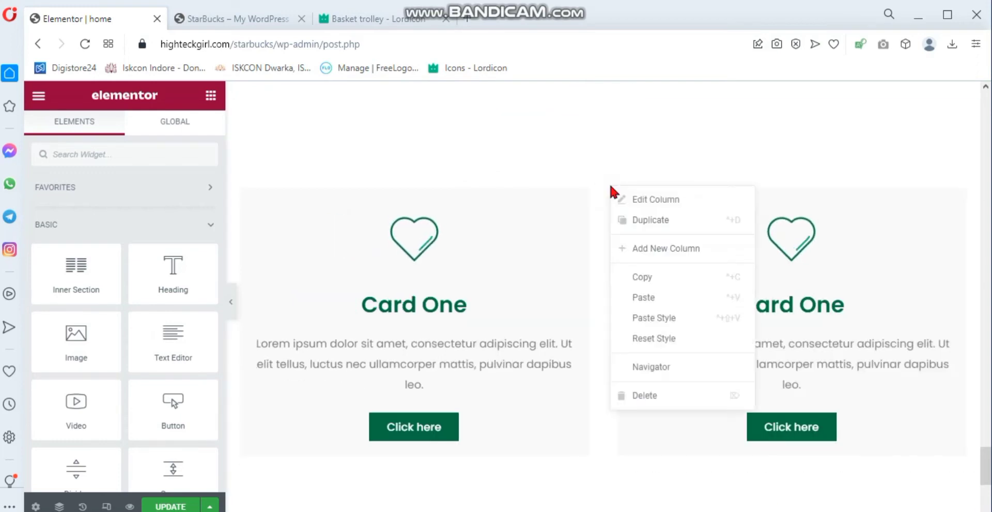
left_click(632, 223)
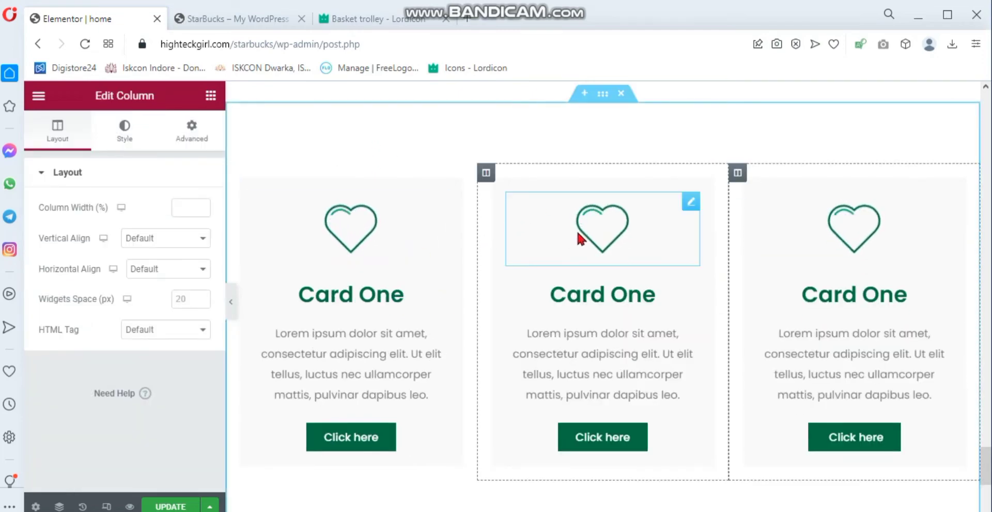
left_click(578, 233)
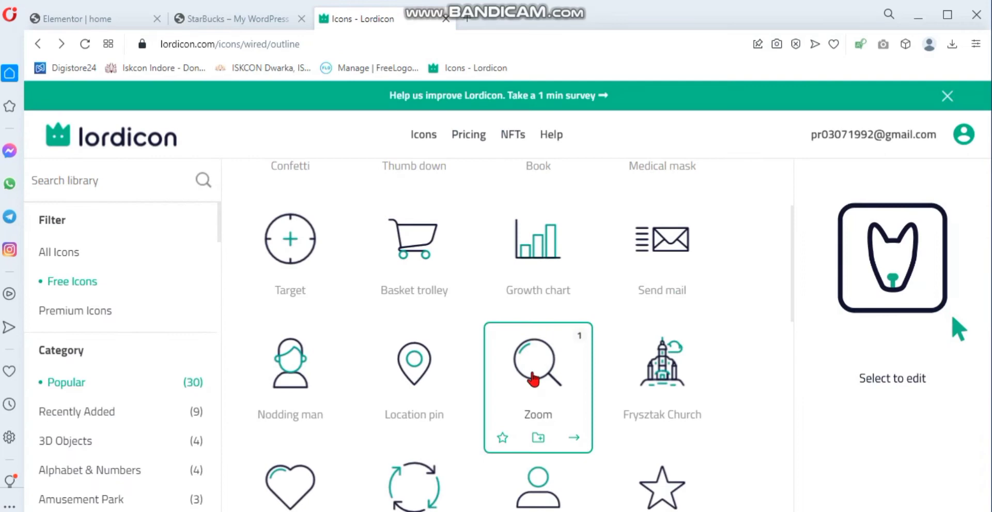
Switch to Lordicon, open the page of the free outline Home icon, and close the StarBucks site tab
scroll(529, 378, "down", 3)
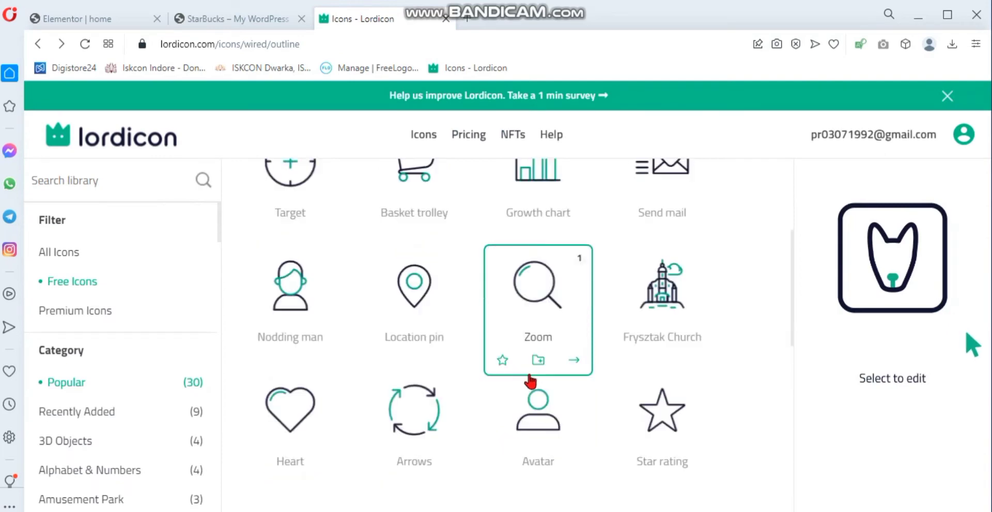
scroll(531, 380, "down", 3)
scroll(532, 378, "down", 3)
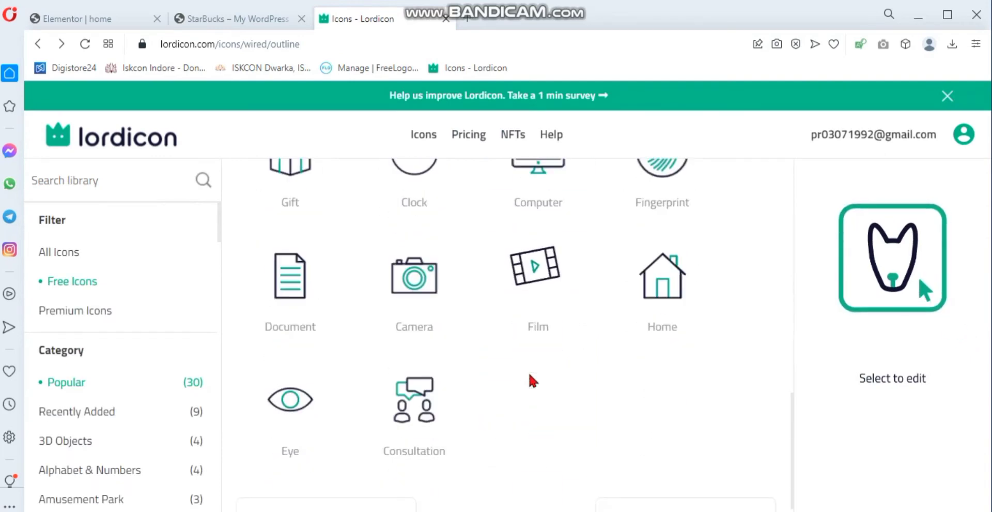
left_click(683, 310)
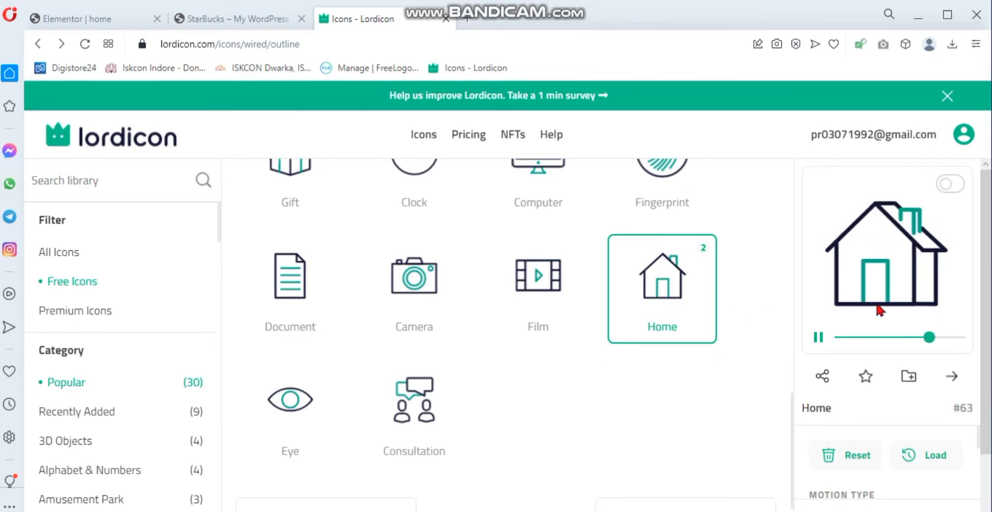
scroll(872, 391, "down", 1)
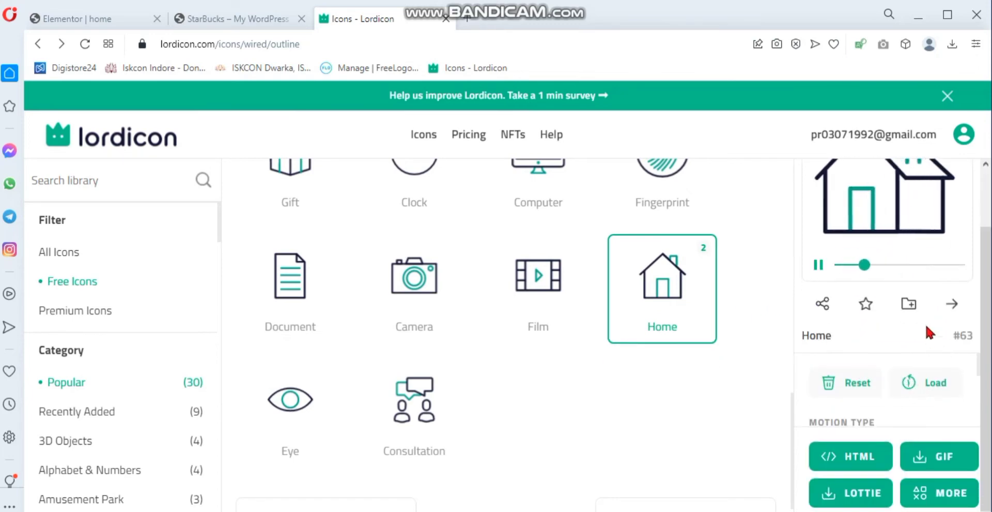
left_click(950, 309)
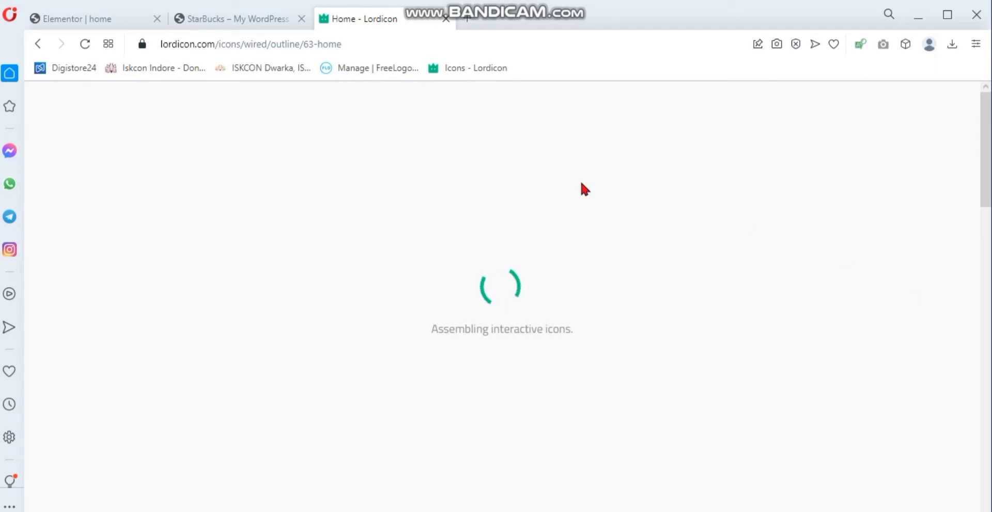
left_click(301, 20)
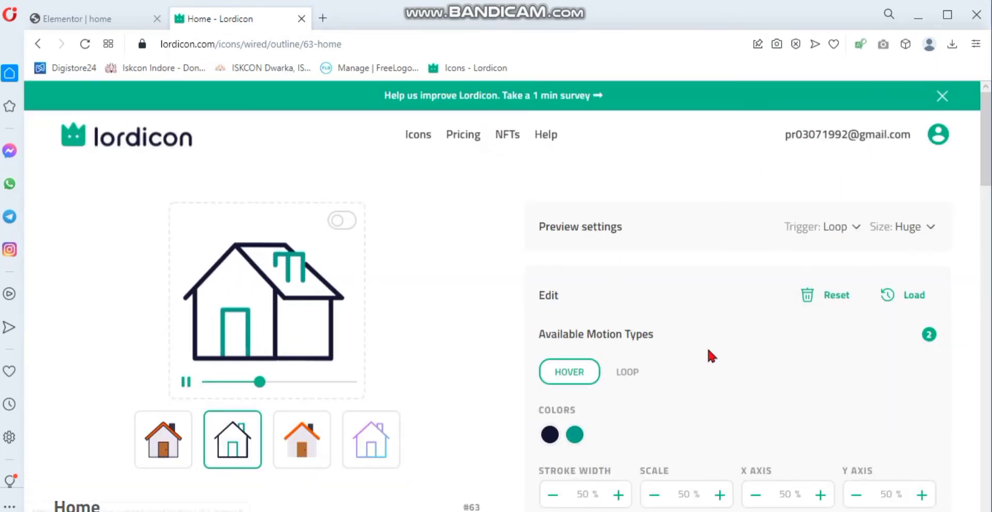
Set the Home icon's motion type to Loop and its primary color to #017143
left_click(633, 373)
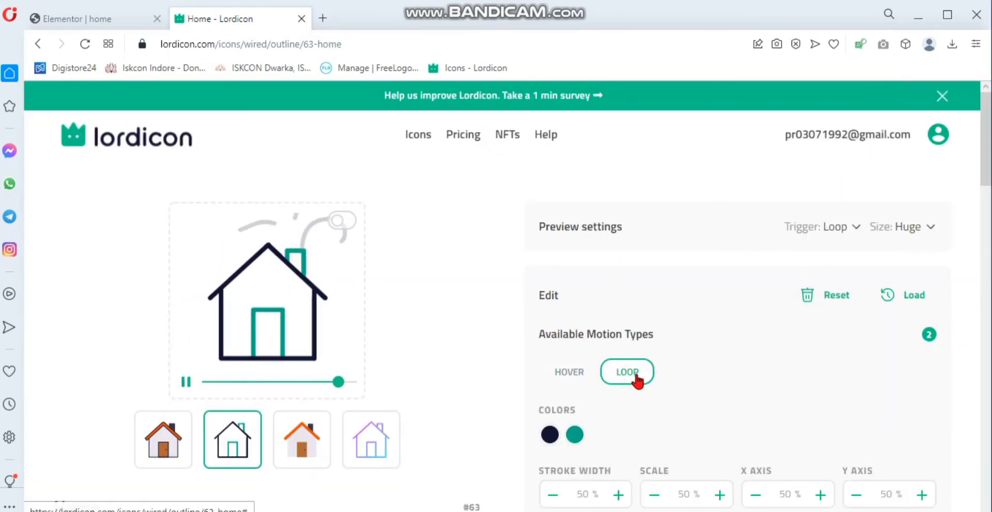
left_click(550, 434)
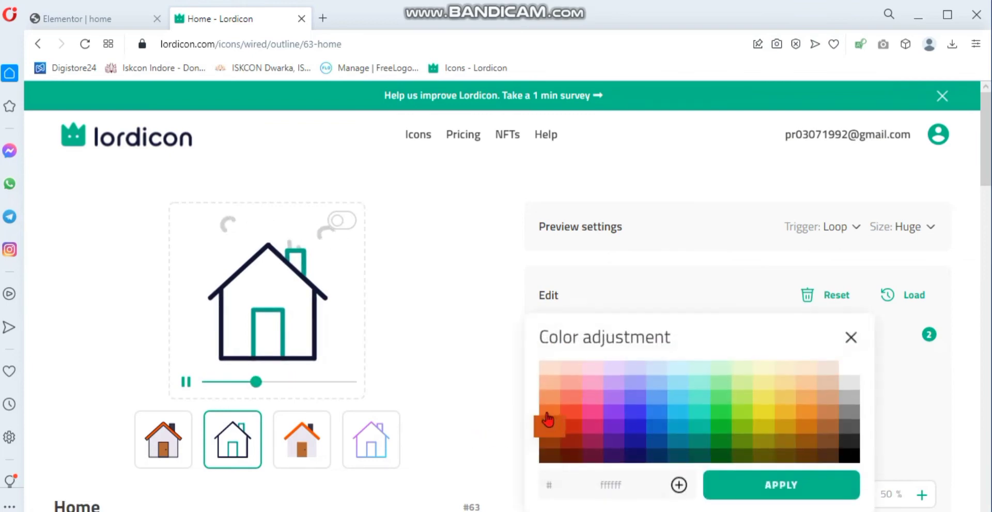
left_click(648, 478)
type("ffff")
key("BackSpace")
key("BackSpace")
key("BackSpace")
key("BackSpace")
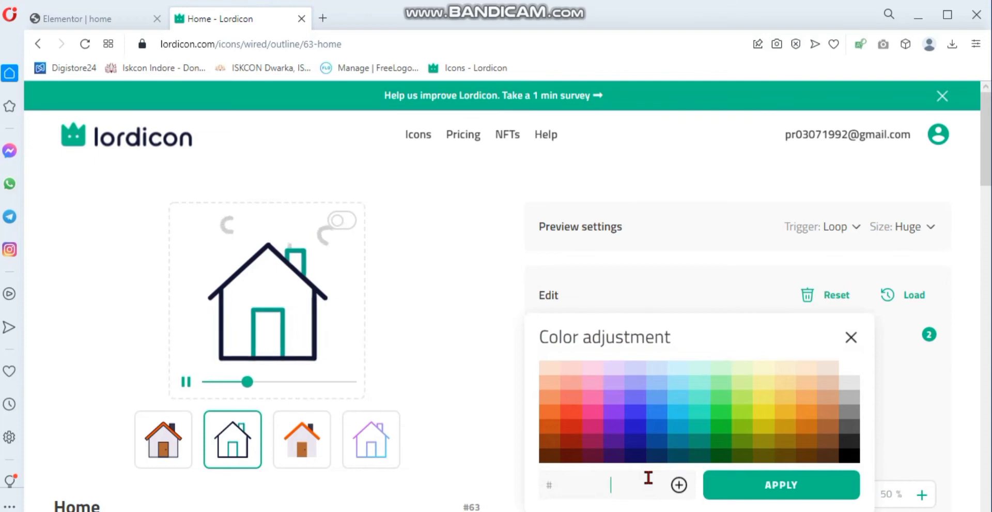
type("017143")
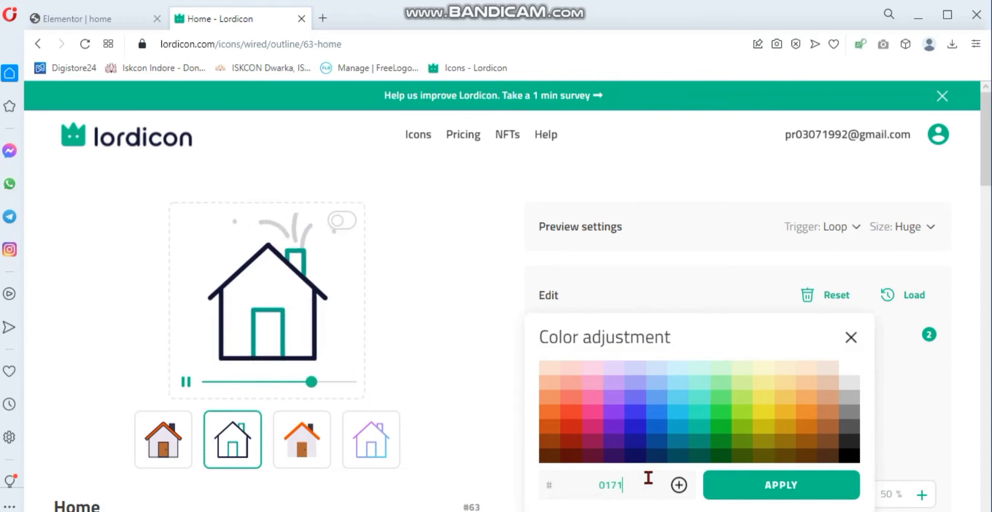
left_click(754, 484)
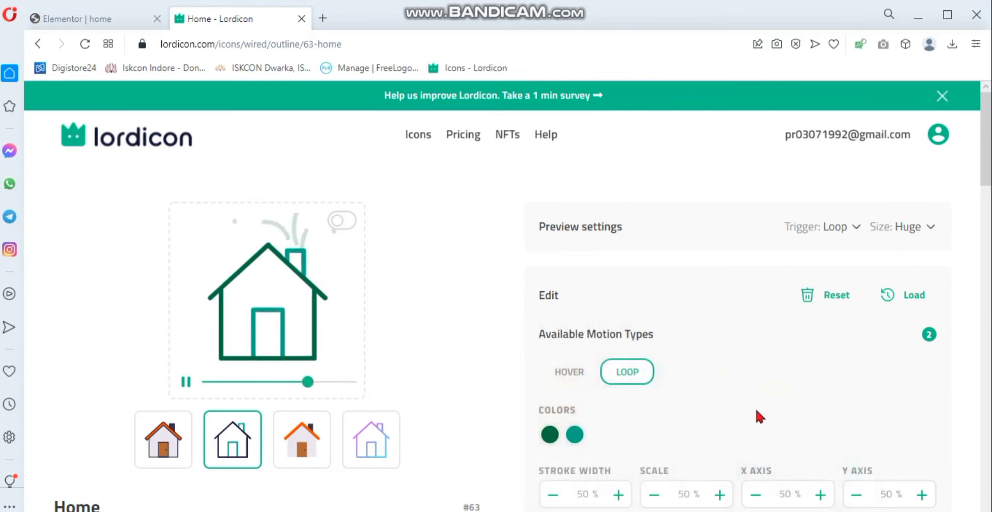
Open the Home icon's HTML embed options and set the icon size to 100 px
scroll(758, 413, "down", 1)
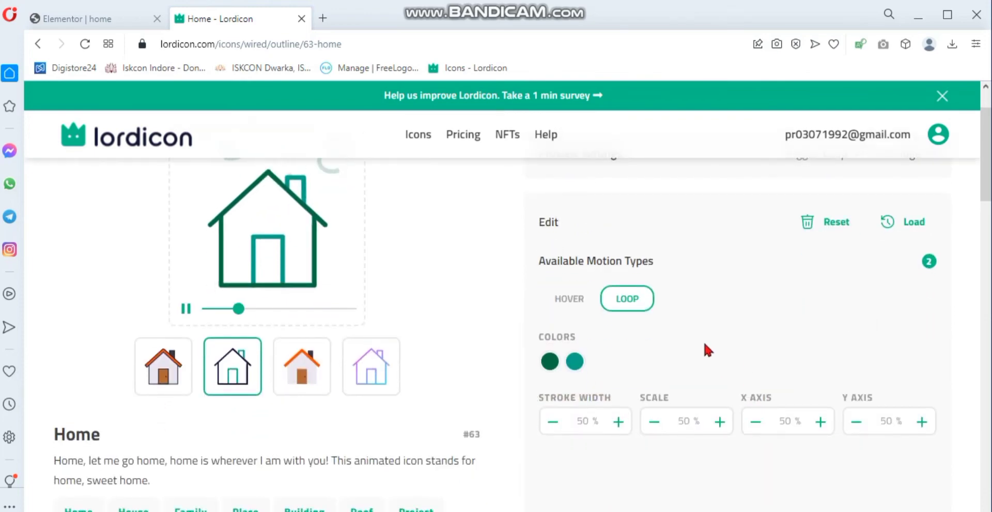
scroll(703, 340, "up", 1)
scroll(747, 414, "down", 2)
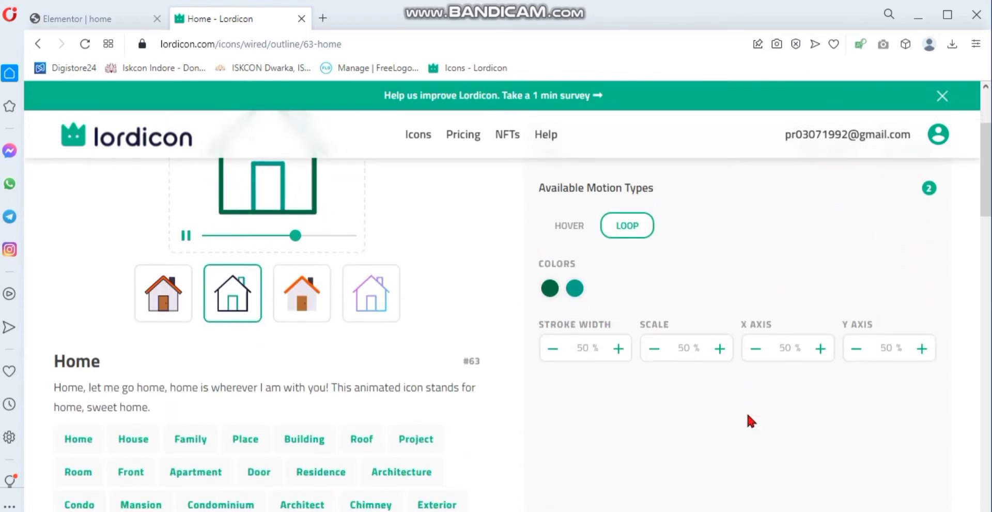
scroll(747, 414, "down", 2)
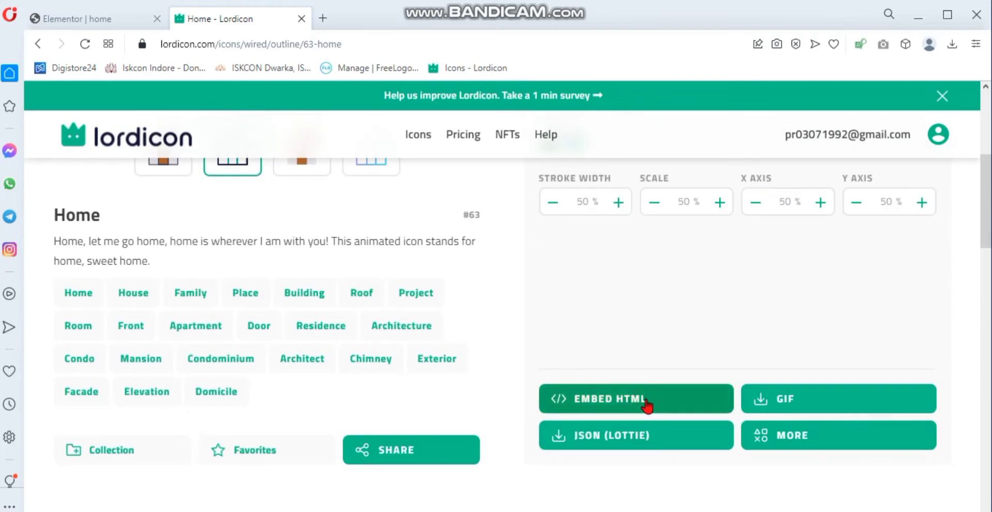
left_click(648, 402)
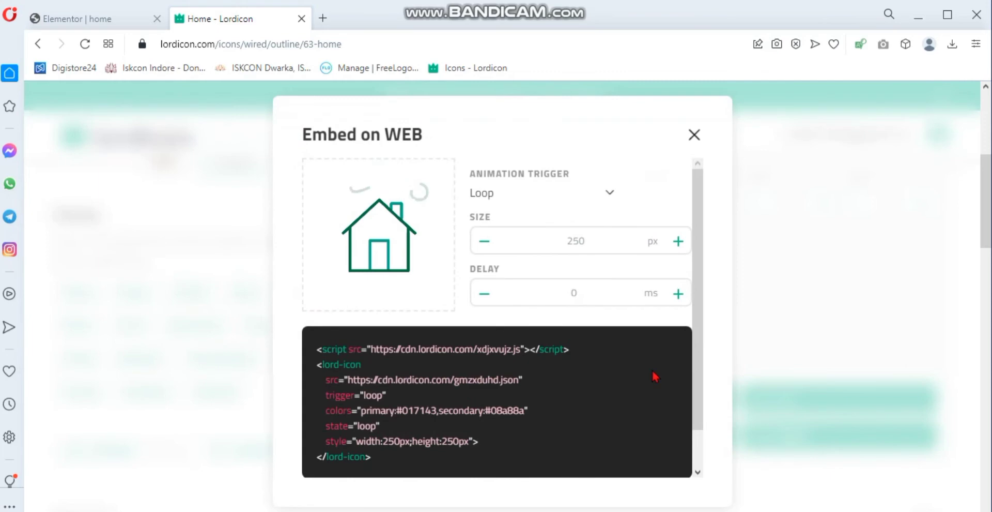
left_click(611, 240)
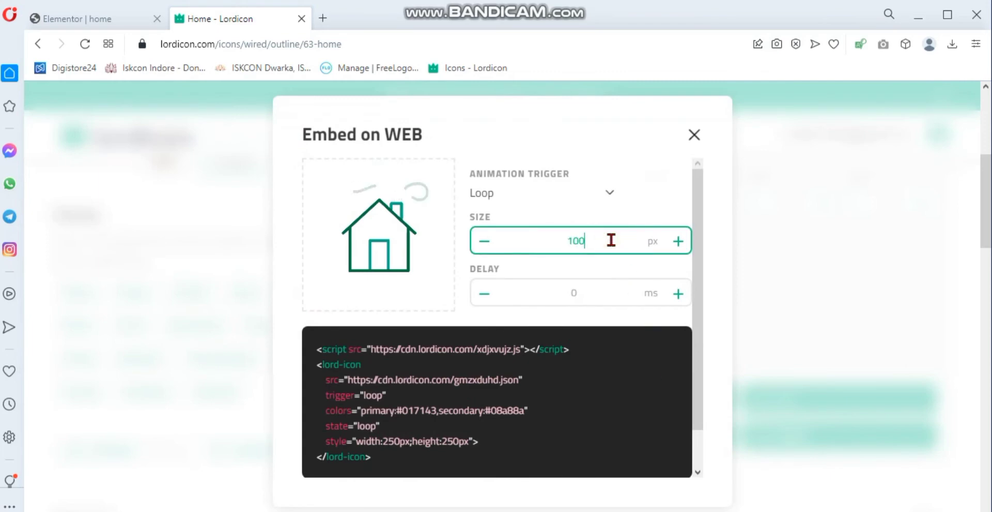
left_click(563, 207)
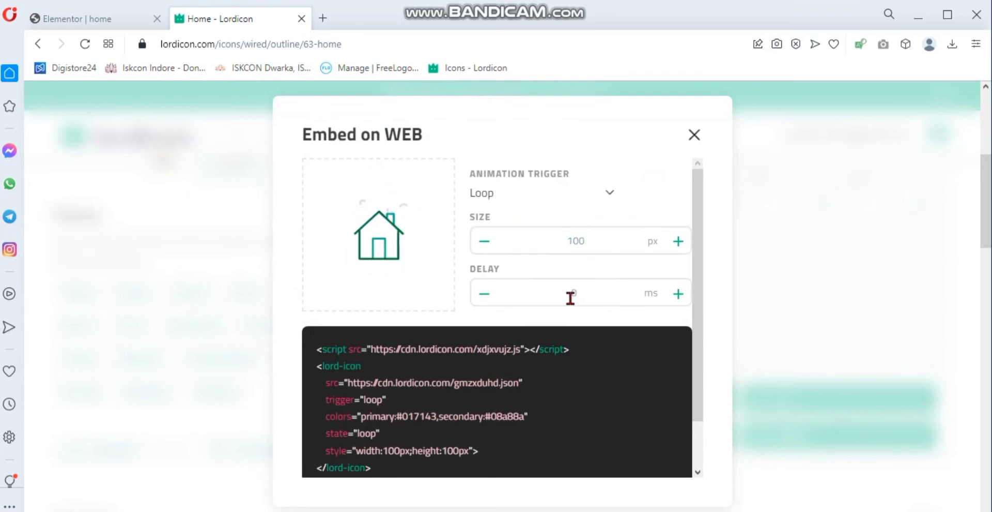
scroll(496, 406, "down", 2)
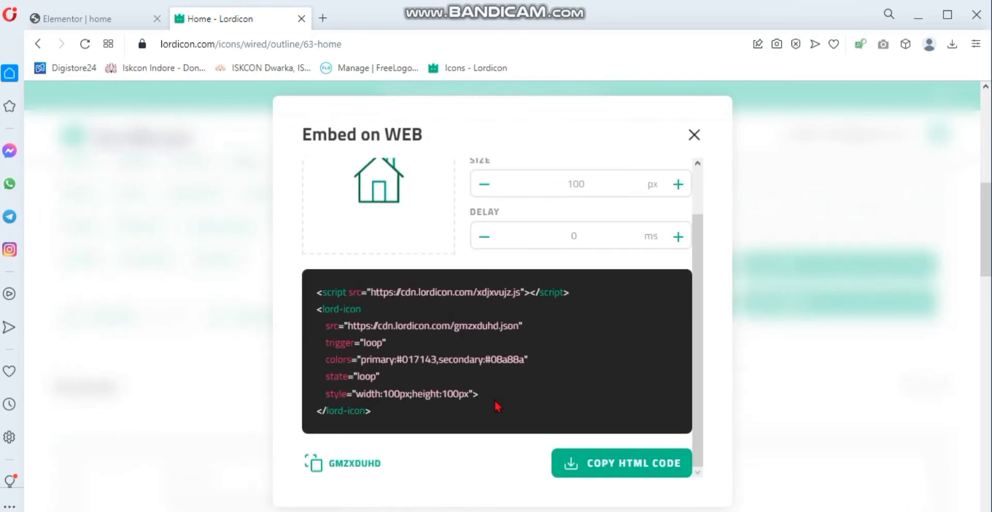
Copy the Home icon's HTML code, replace the middle card's heart icon code with it in Elementor, and update the page
left_click(604, 462)
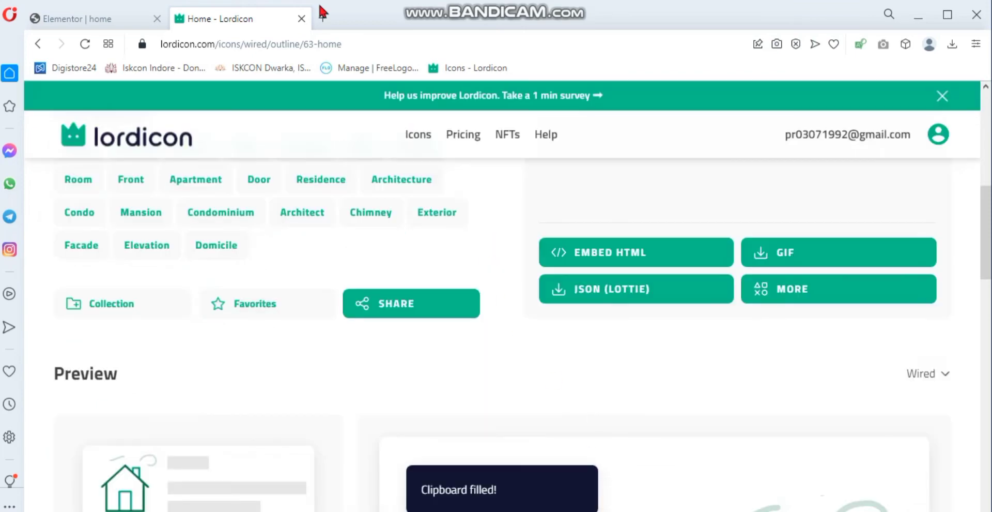
left_click(76, 20)
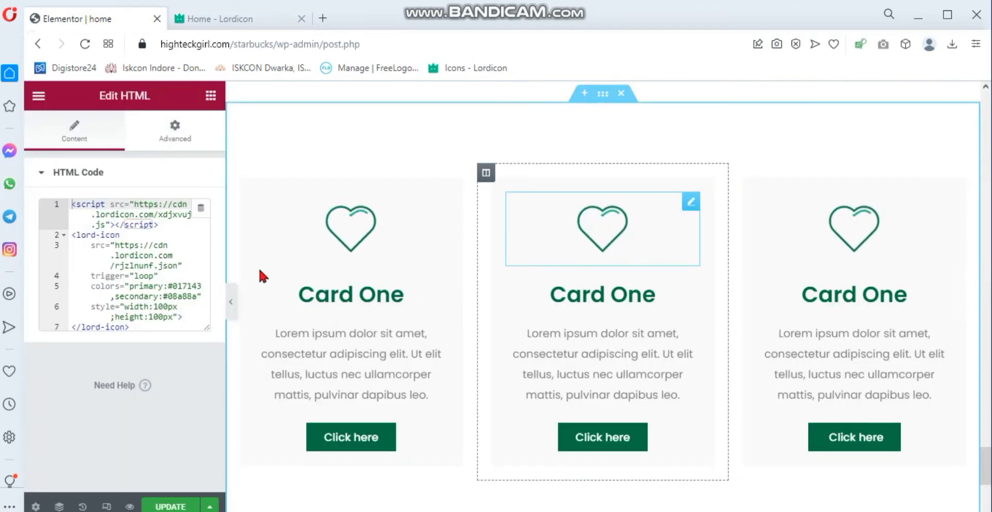
left_click(138, 262)
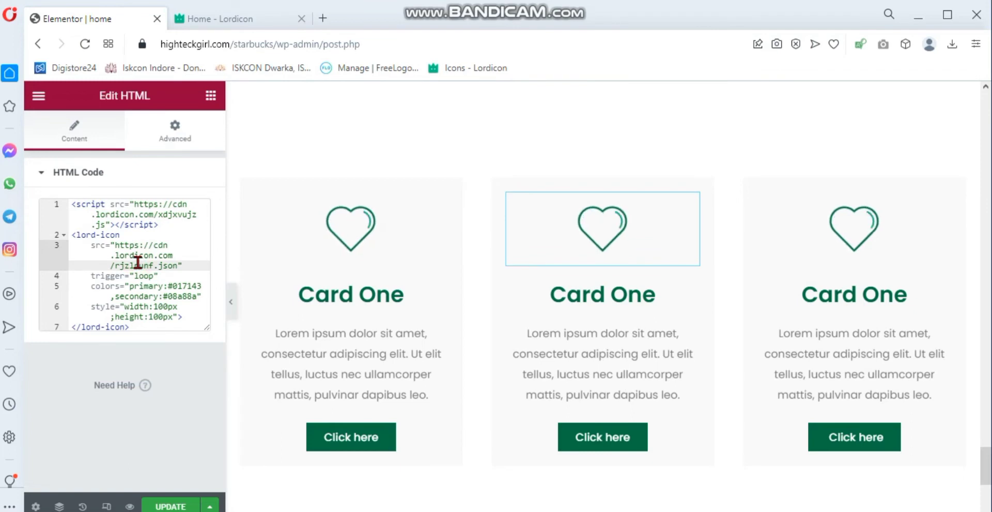
key("ctrl+a")
key("ctrl+v")
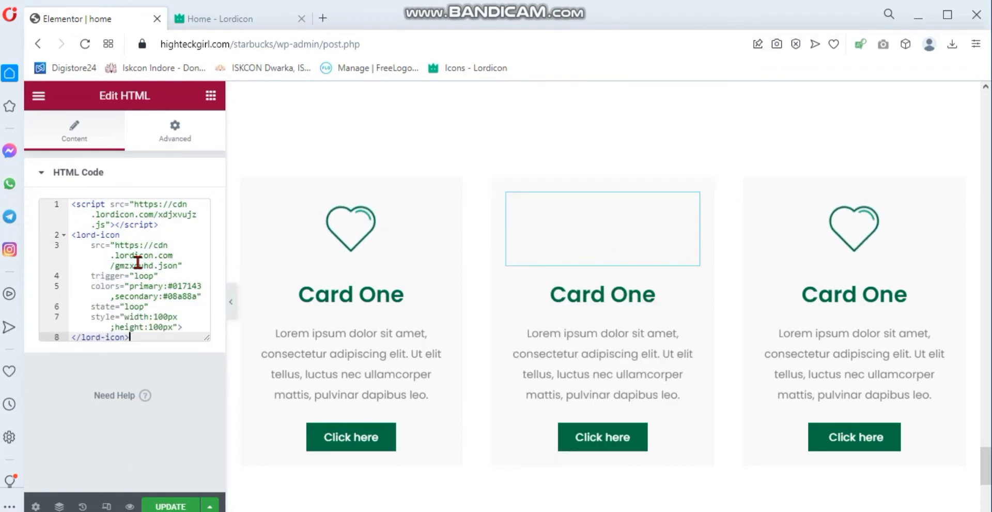
left_click(182, 504)
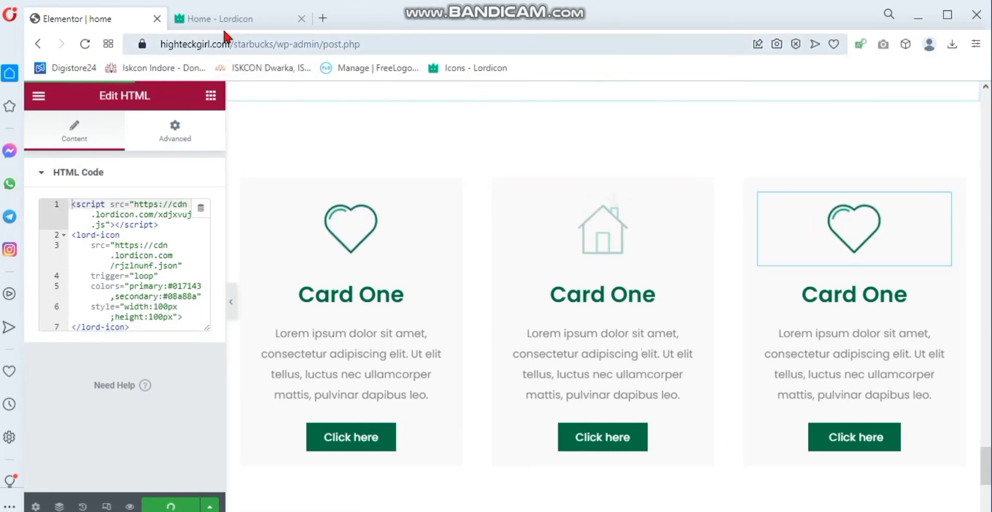
Switch to Lordicon, return to the free outline icon library, and open the Eye icon in the full editor
left_click(209, 14)
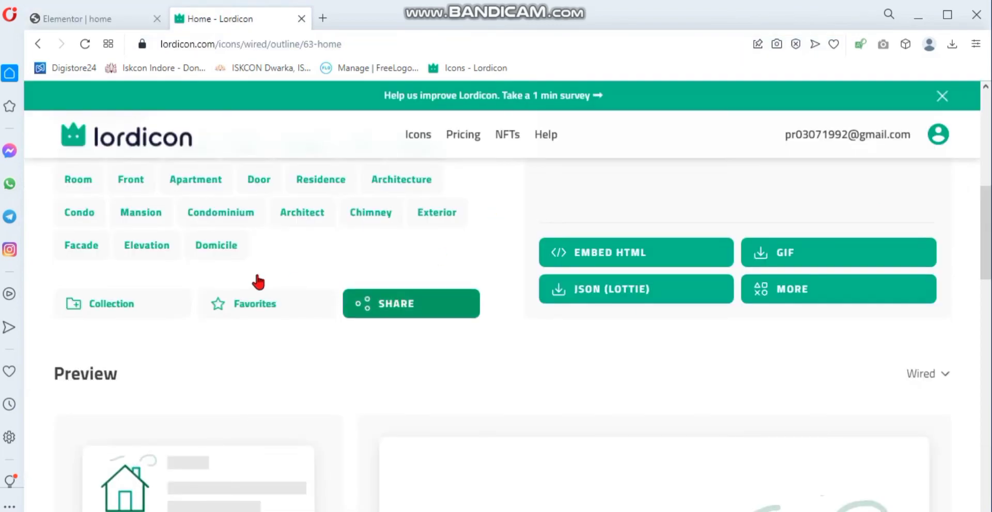
scroll(248, 279, "up", 5)
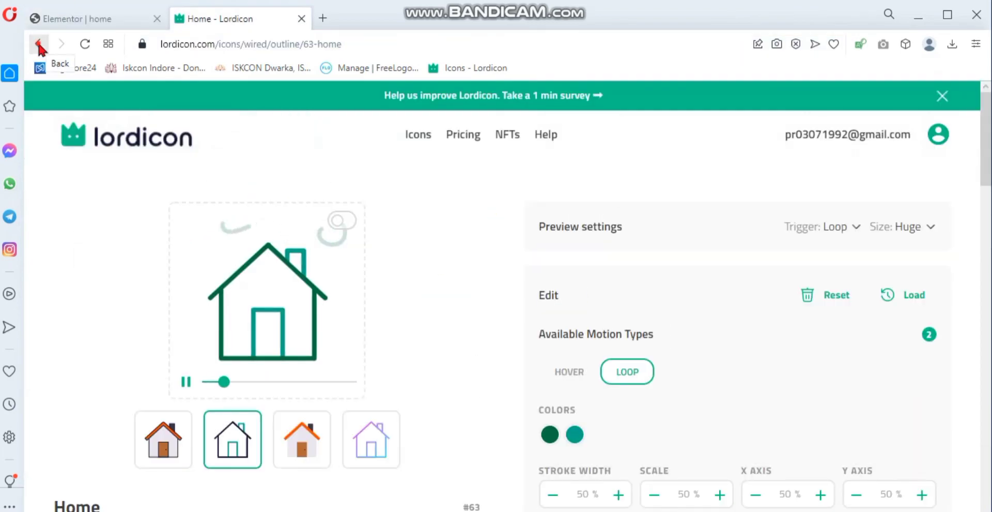
left_click(39, 45)
scroll(433, 334, "down", 2)
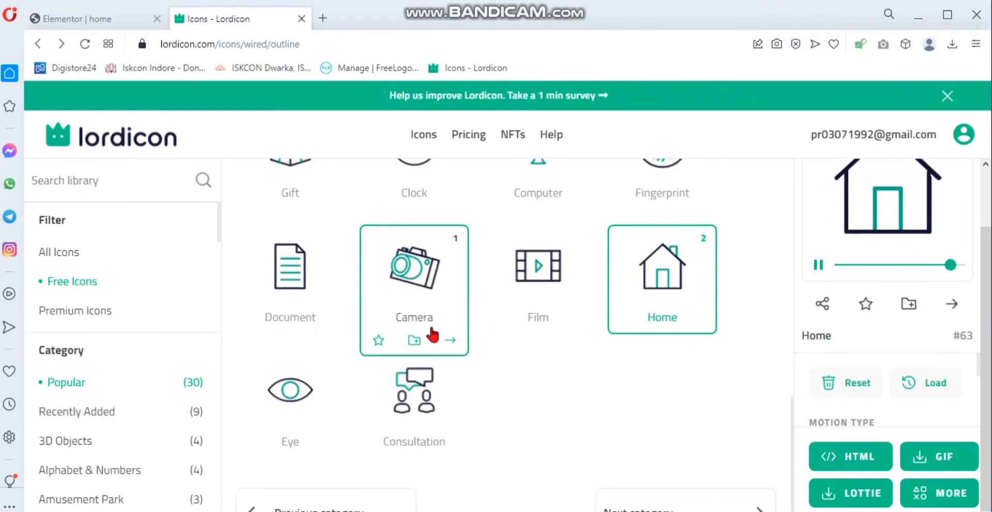
left_click(289, 362)
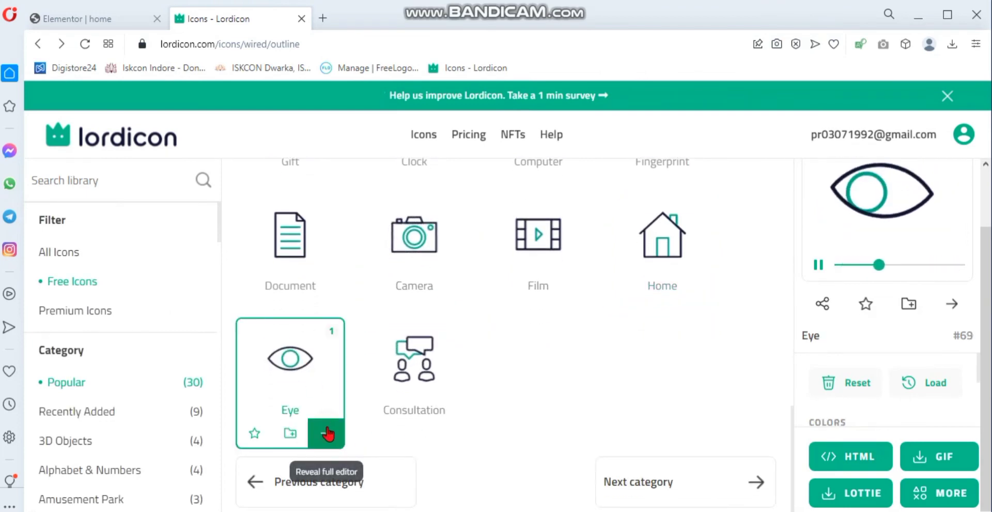
left_click(327, 433)
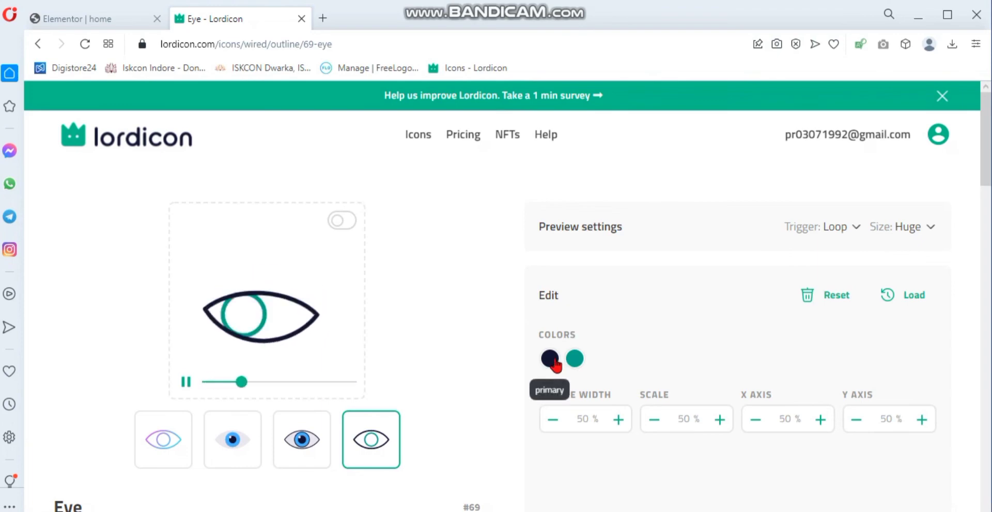
Set the Eye icon's secondary color to #017143
left_click(573, 360)
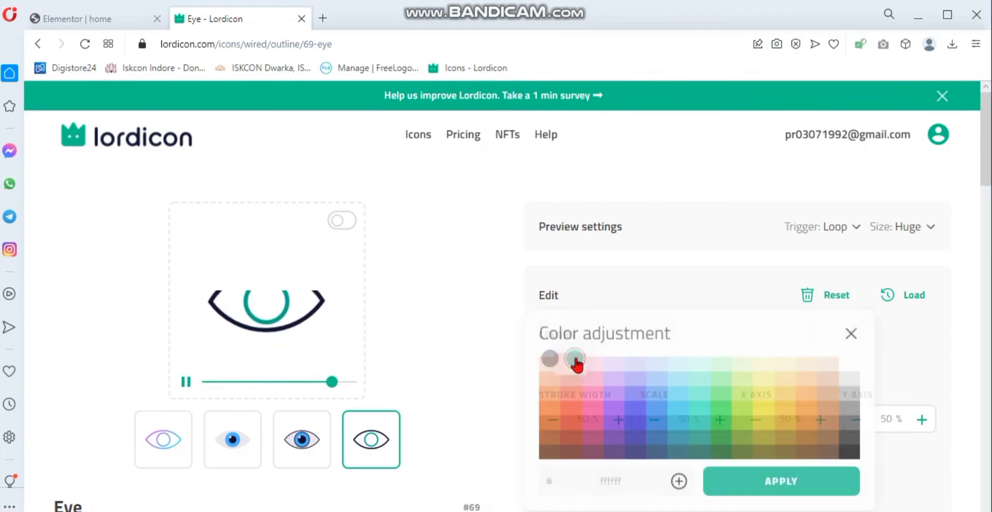
left_click(630, 485)
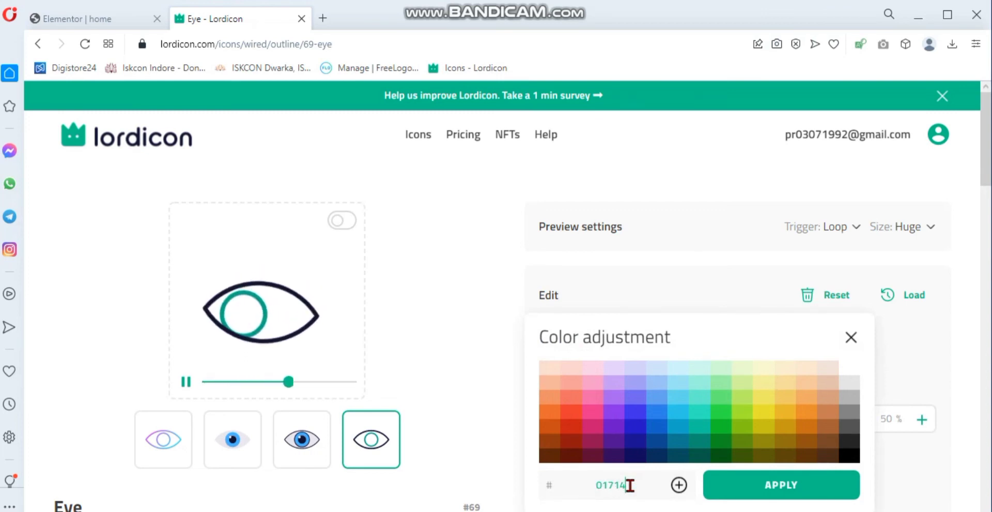
left_click(776, 494)
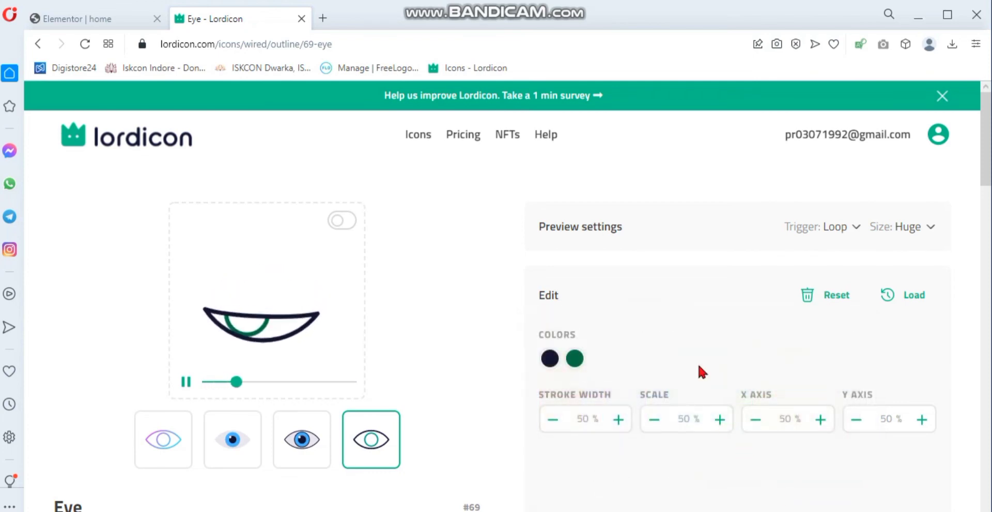
Open the Eye icon's HTML embed options and set the size to 100 px and the animation trigger to Loop
scroll(696, 373, "down", 4)
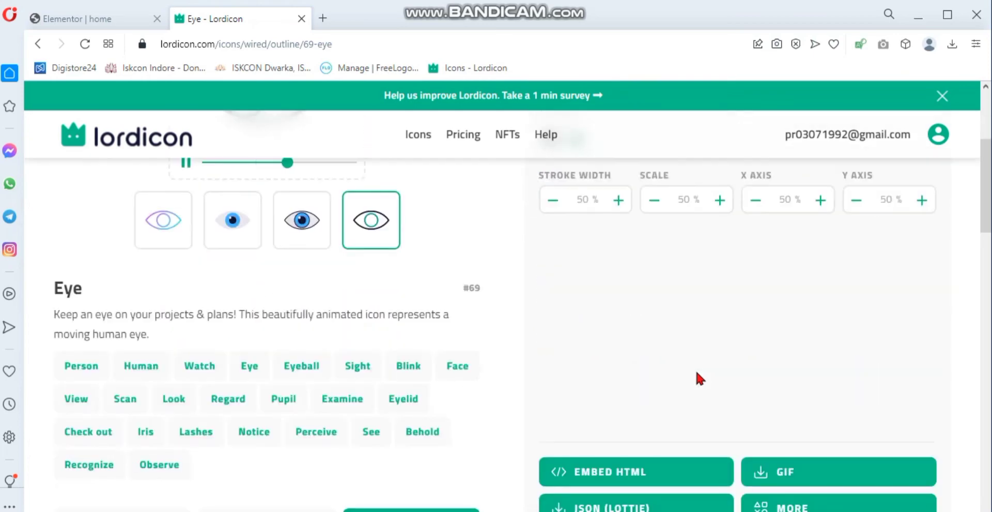
scroll(695, 367, "up", 4)
scroll(696, 368, "down", 3)
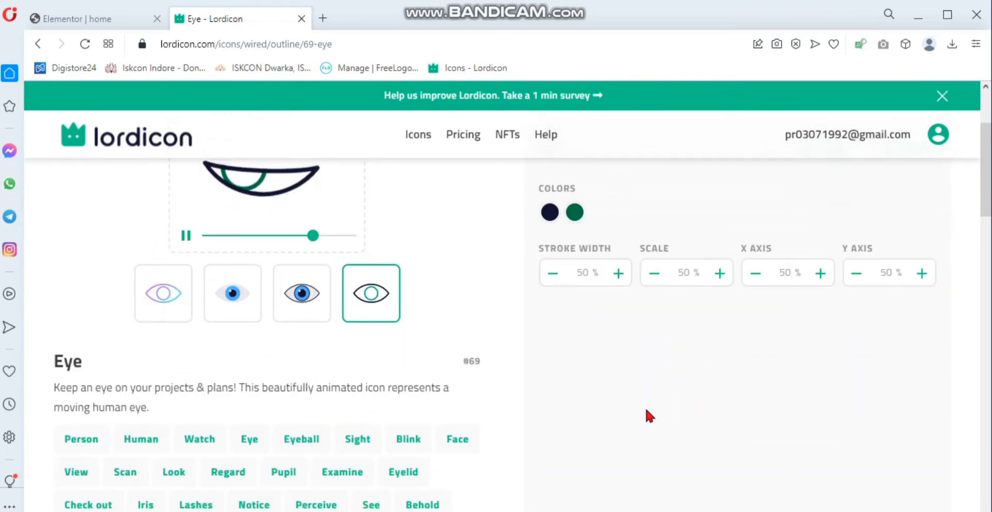
scroll(645, 405, "down", 4)
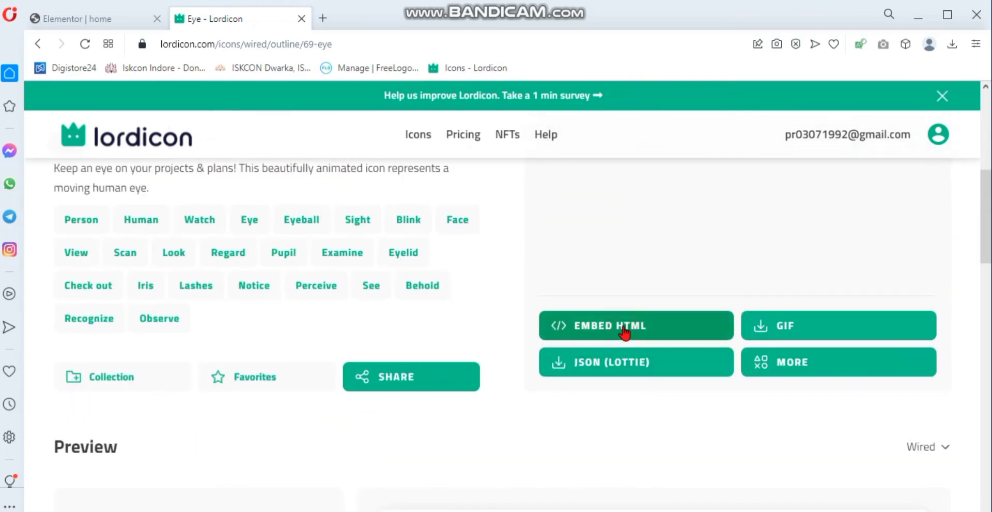
left_click(624, 328)
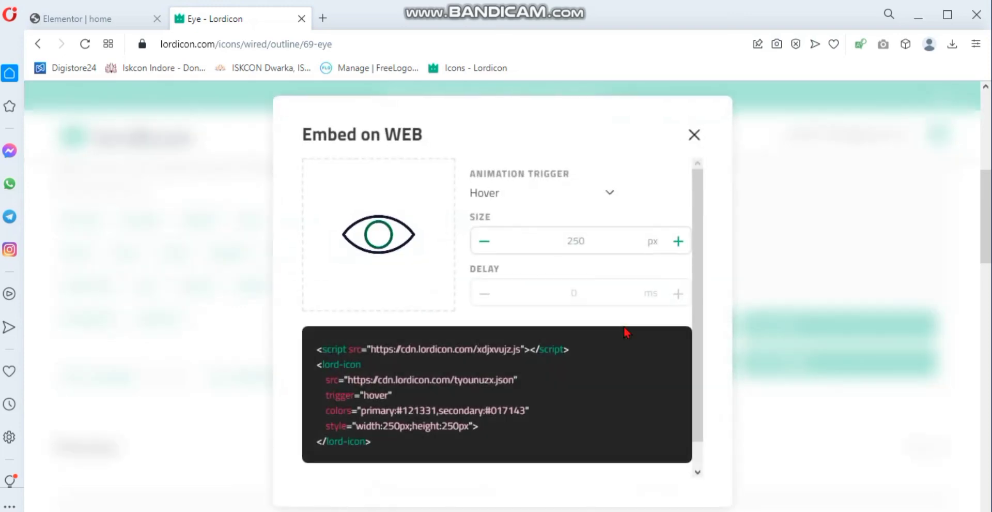
left_click(597, 235)
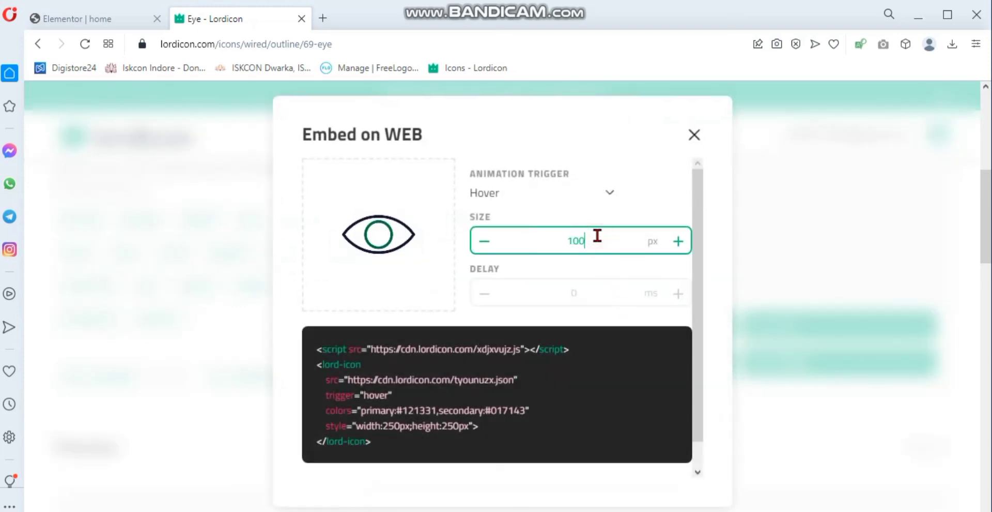
type("100")
left_click(571, 211)
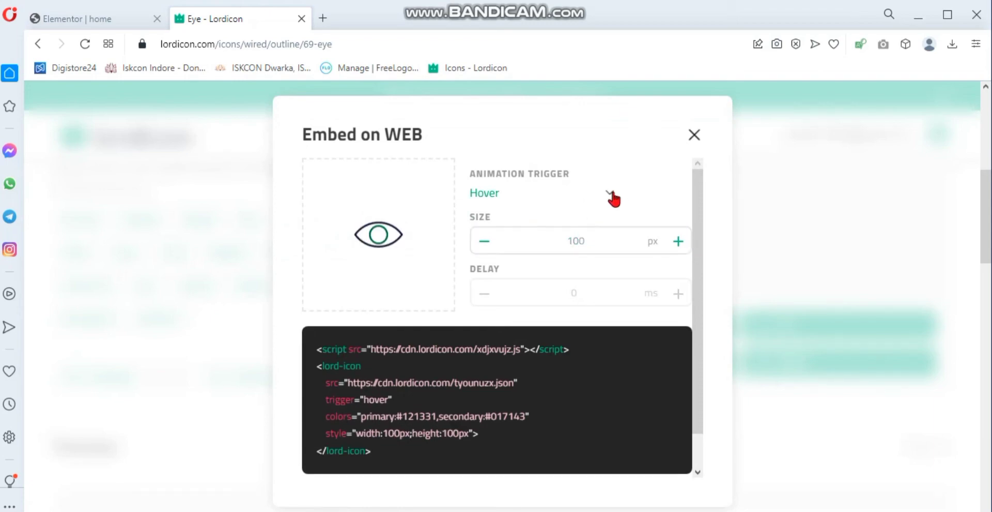
left_click(609, 195)
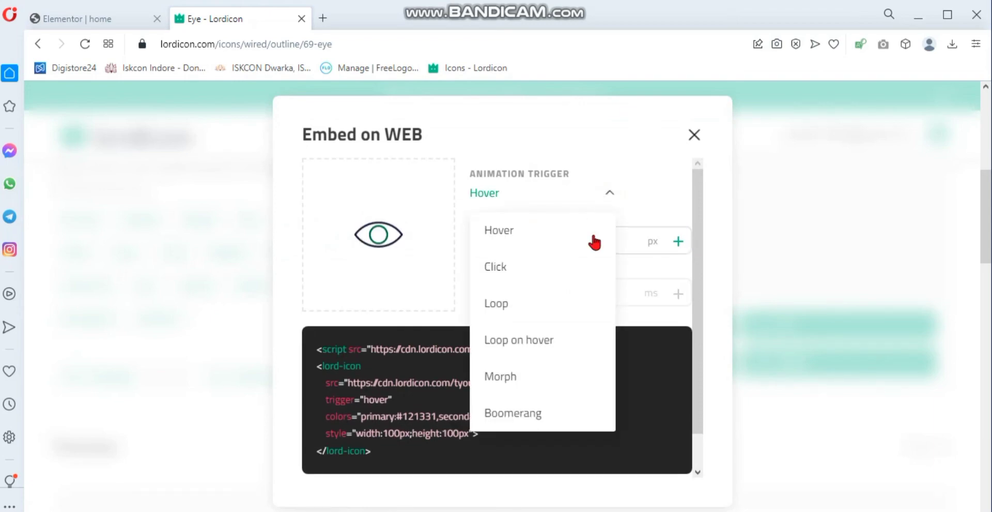
left_click(543, 303)
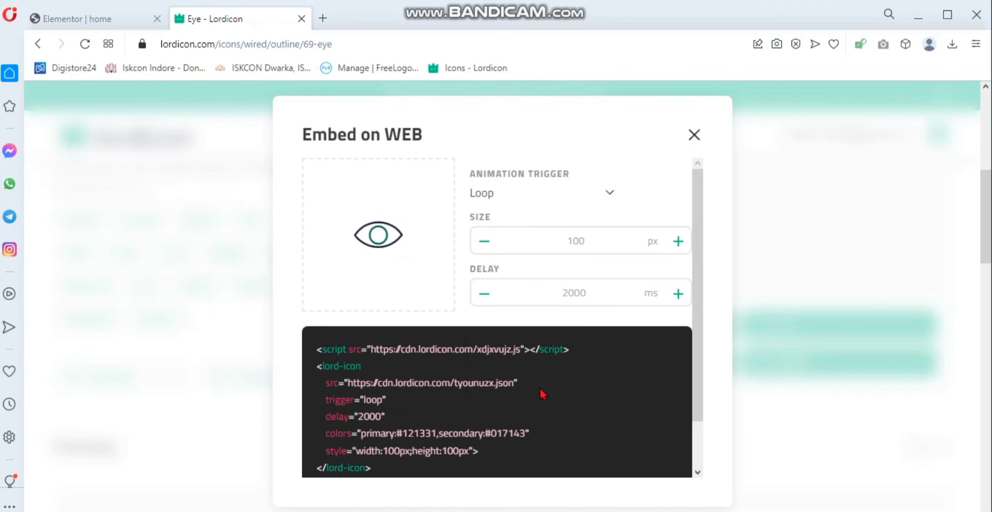
Copy the Eye icon's HTML code, replace the third card's heart icon code with it in Elementor, and update the page
scroll(543, 394, "down", 1)
left_click(572, 459)
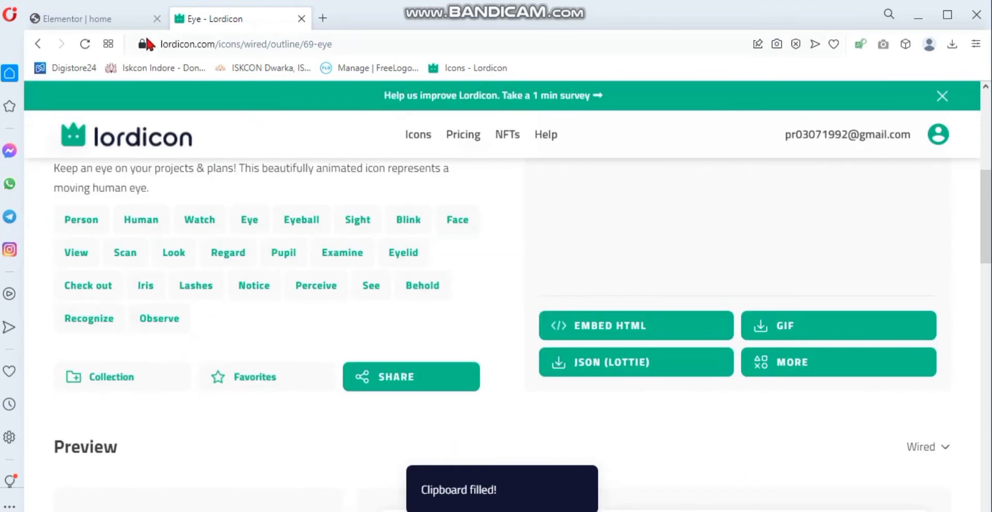
left_click(95, 19)
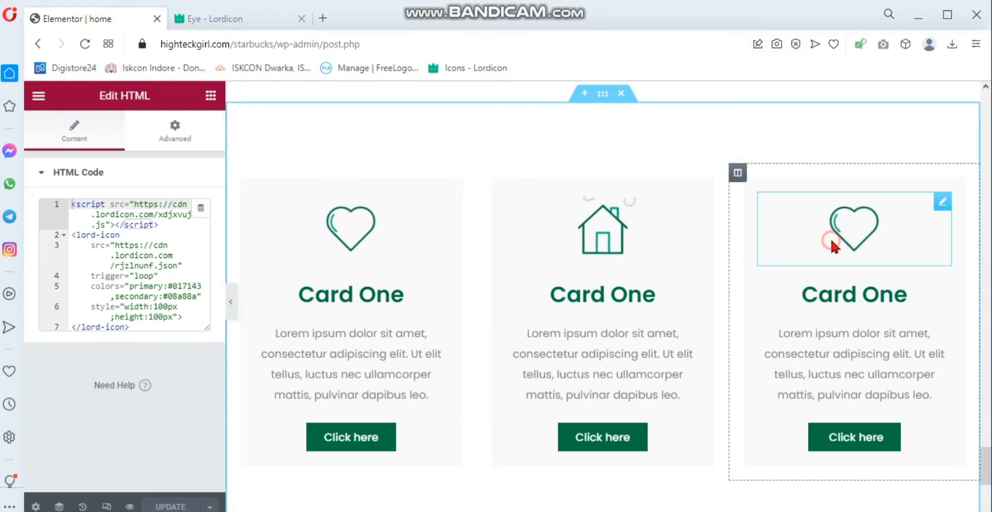
left_click(155, 267)
key("ctrl+a")
key("ctrl+v")
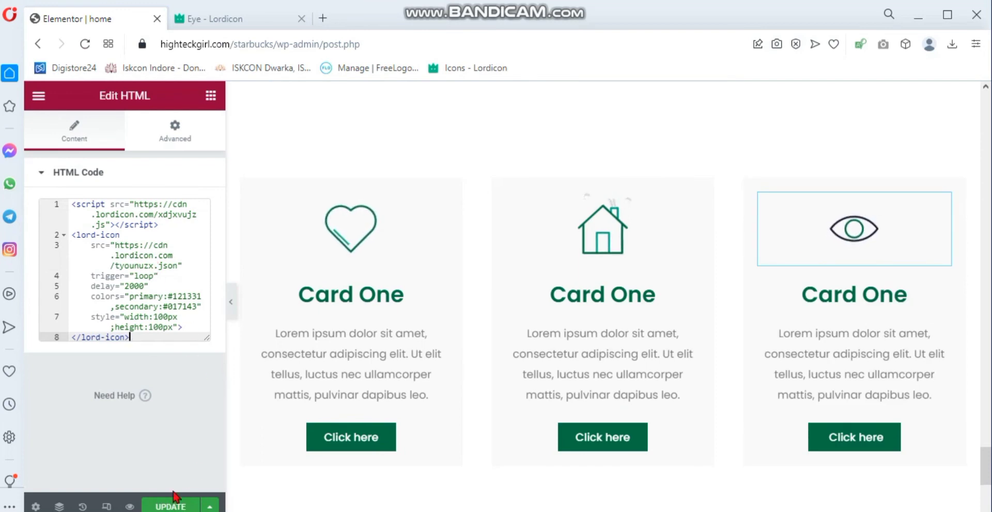
left_click(189, 504)
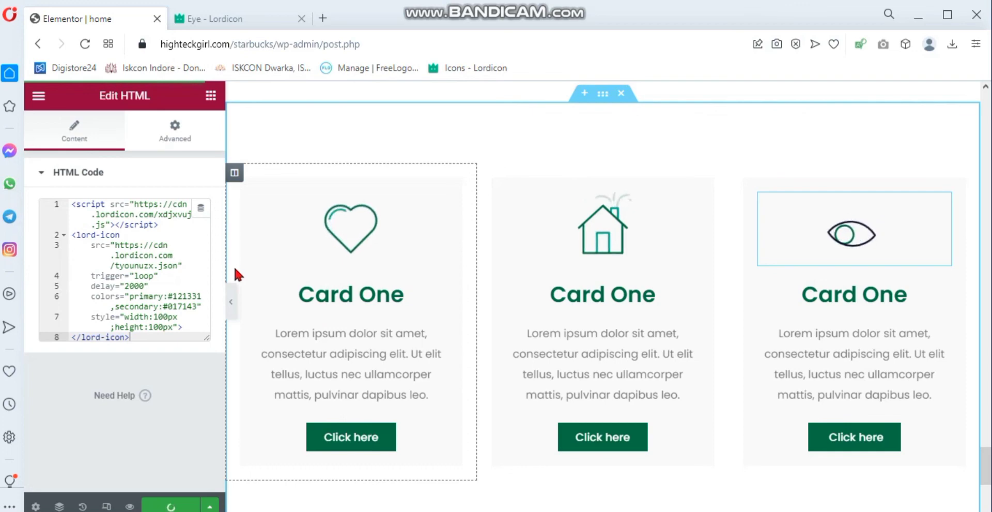
left_click(230, 304)
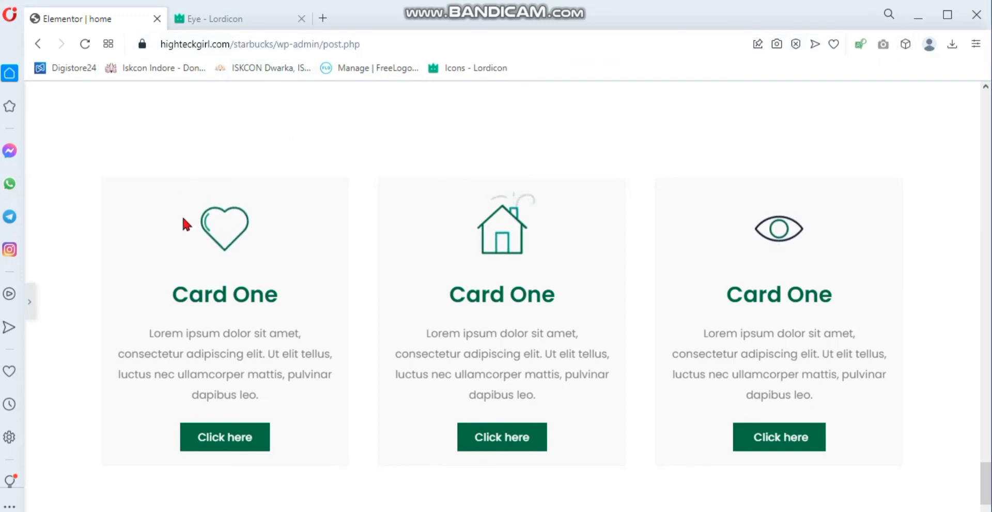
left_click(29, 302)
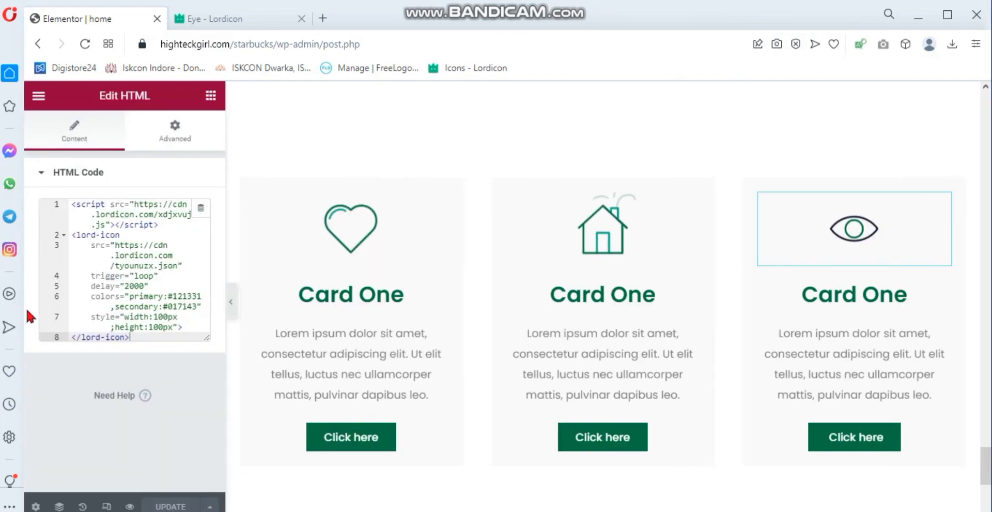
Change the middle card's heading title to "Card Two"
left_click(602, 287)
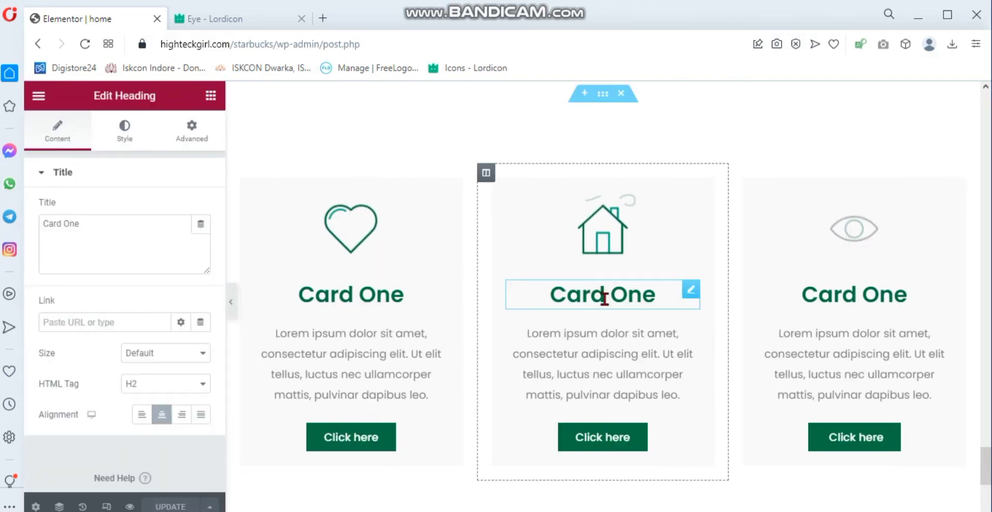
left_click(108, 229)
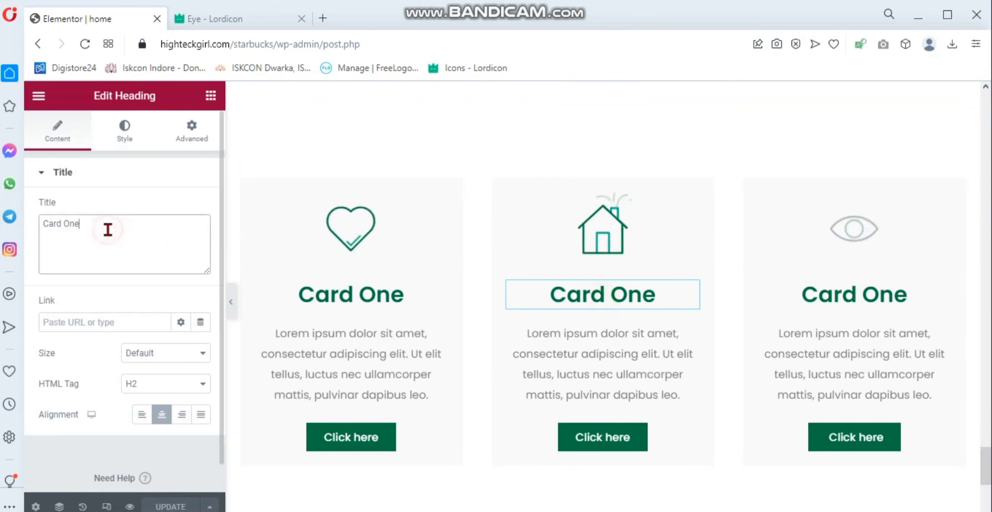
key("BackSpace")
key("BackSpace")
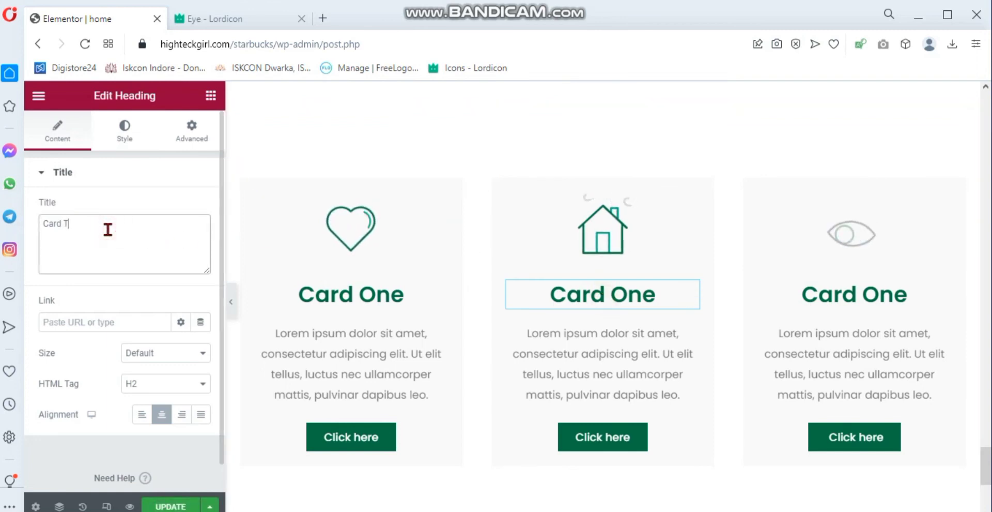
type("Two")
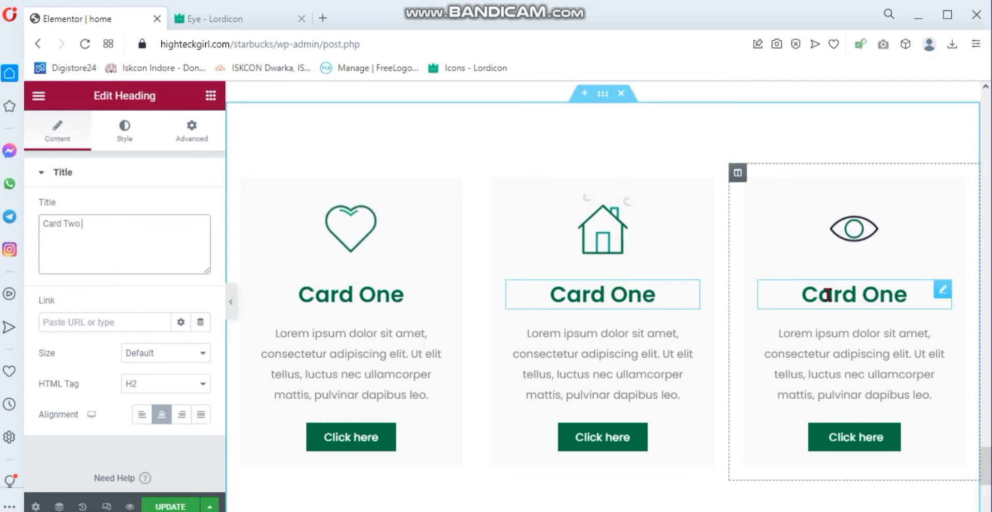
Change the third card's heading title to "Card Three"
left_click(862, 300)
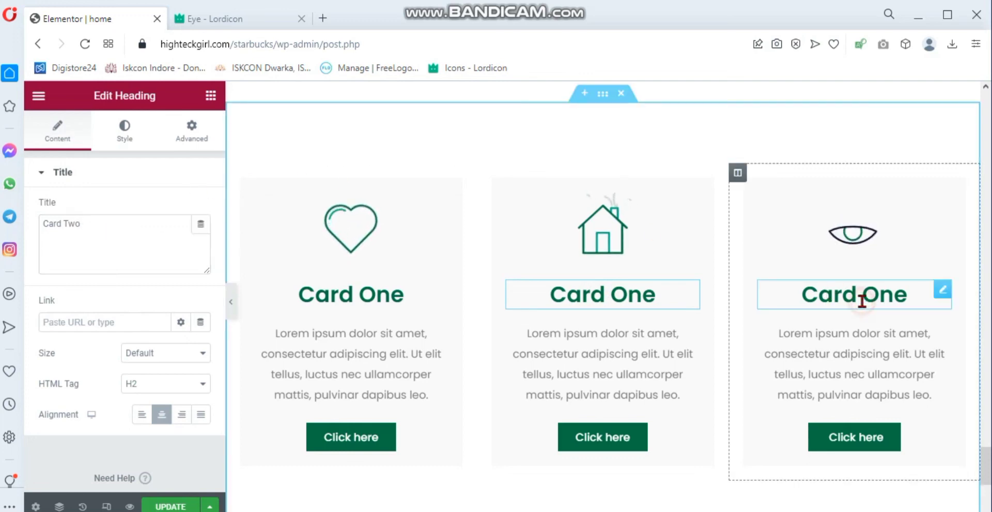
left_click(111, 227)
key("BackSpace")
key("BackSpace")
key("BackSpace")
key("BackSpace")
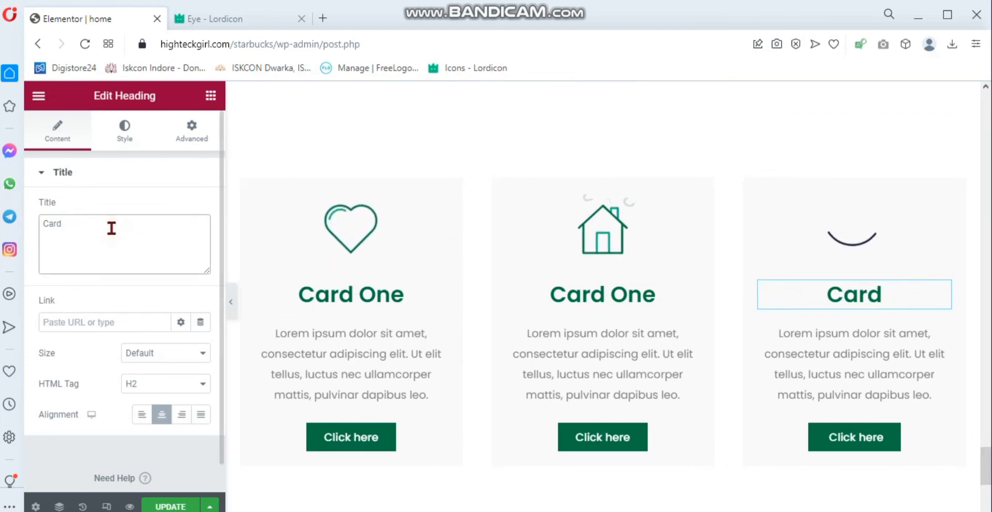
type("Thr")
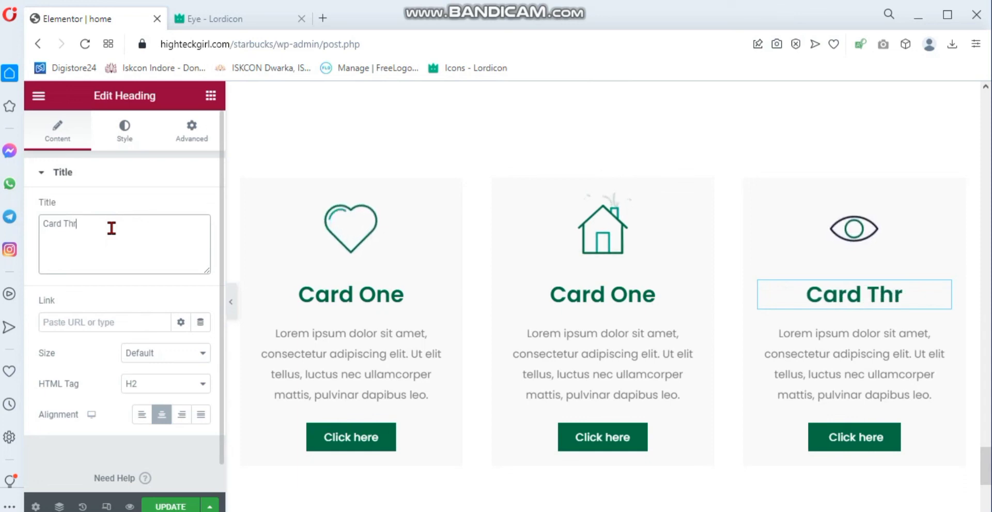
type("ee")
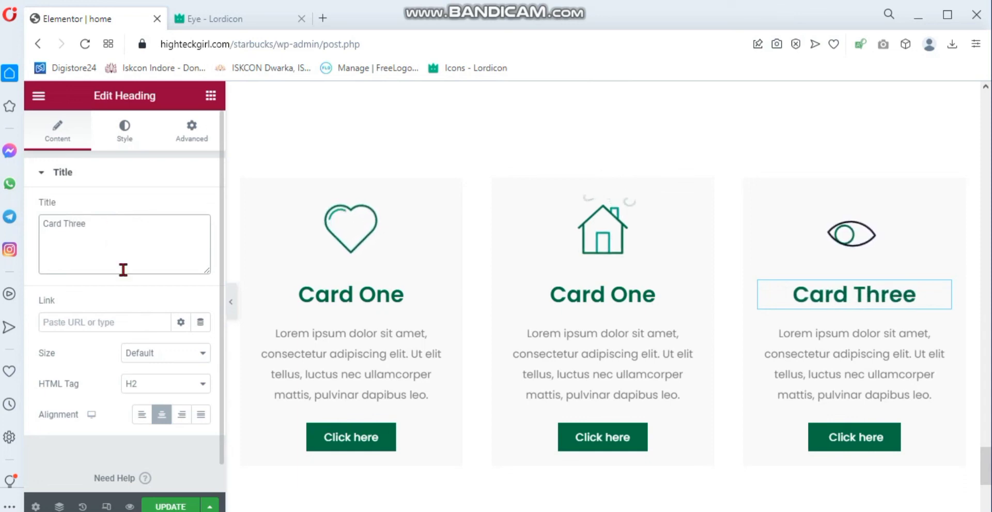
Update the page and briefly preview the three cards at full width before returning to the heading settings
left_click(169, 506)
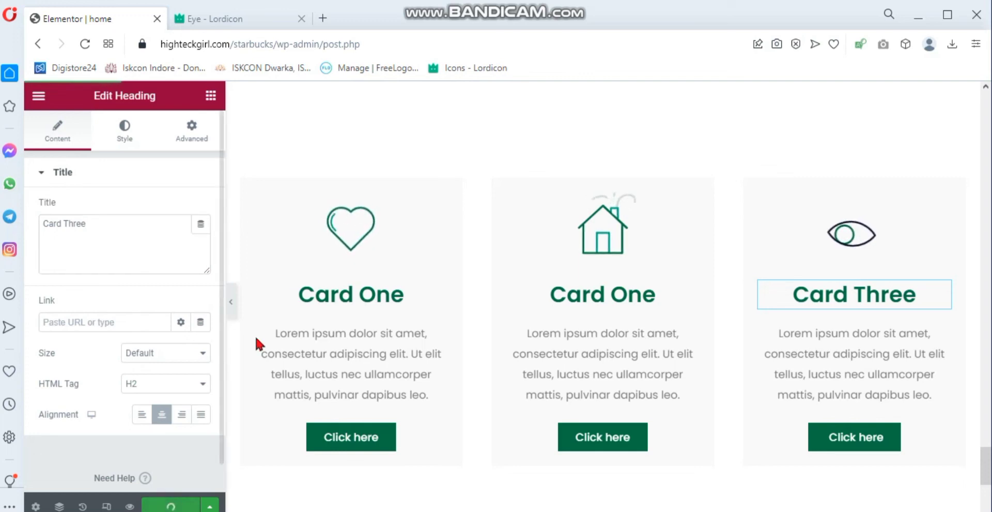
left_click(232, 305)
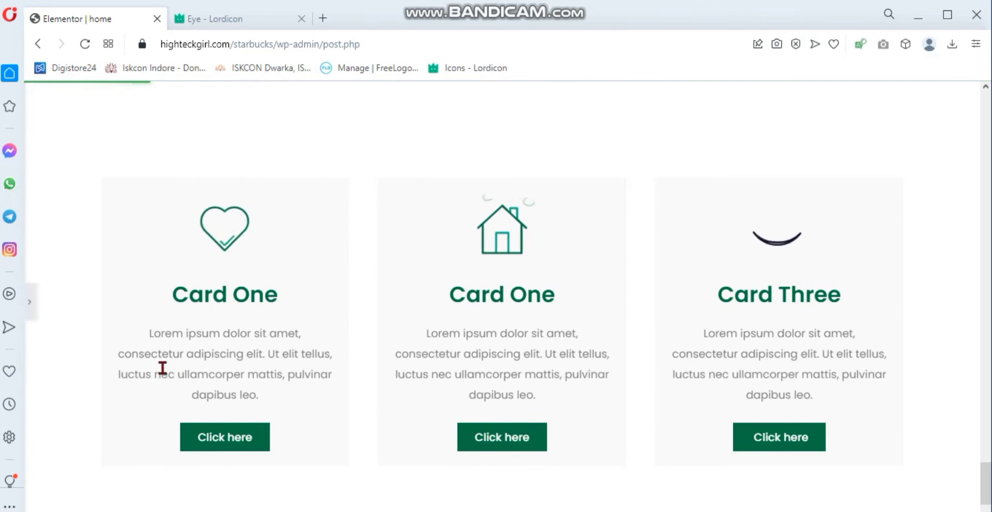
left_click(30, 305)
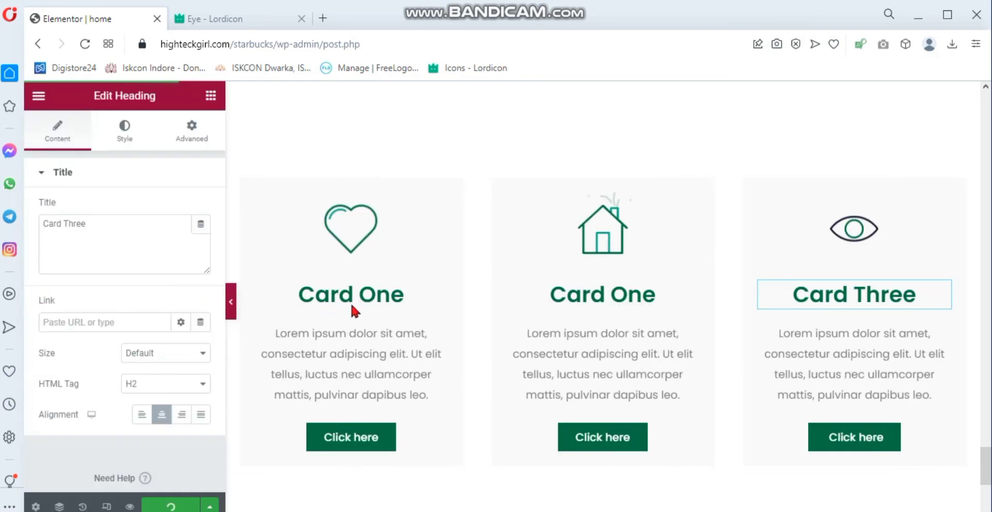
Re-enter the middle card's heading title as "Card Two" and preview the three cards at full width
left_click(613, 292)
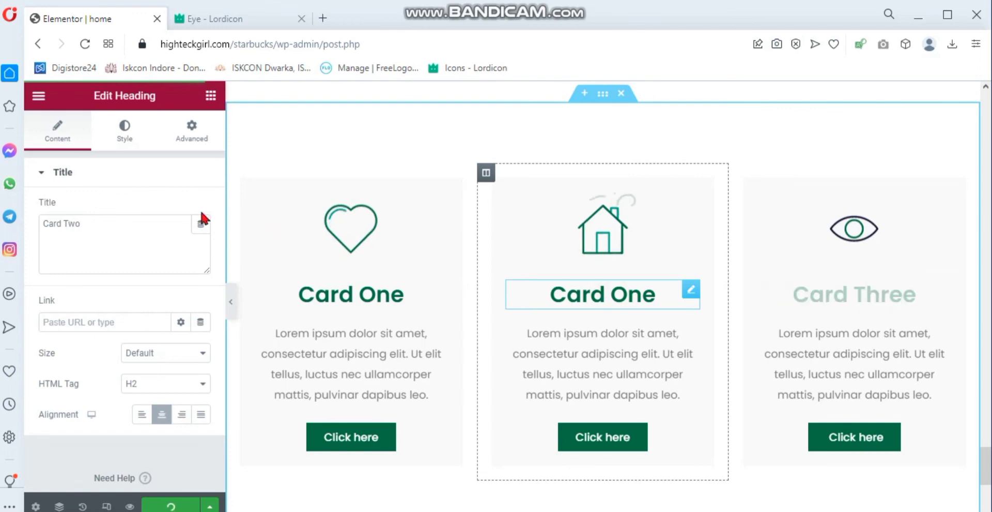
left_click(133, 249)
key("BackSpace")
key("BackSpace")
key("BackSpace")
type("Two")
left_click(381, 295)
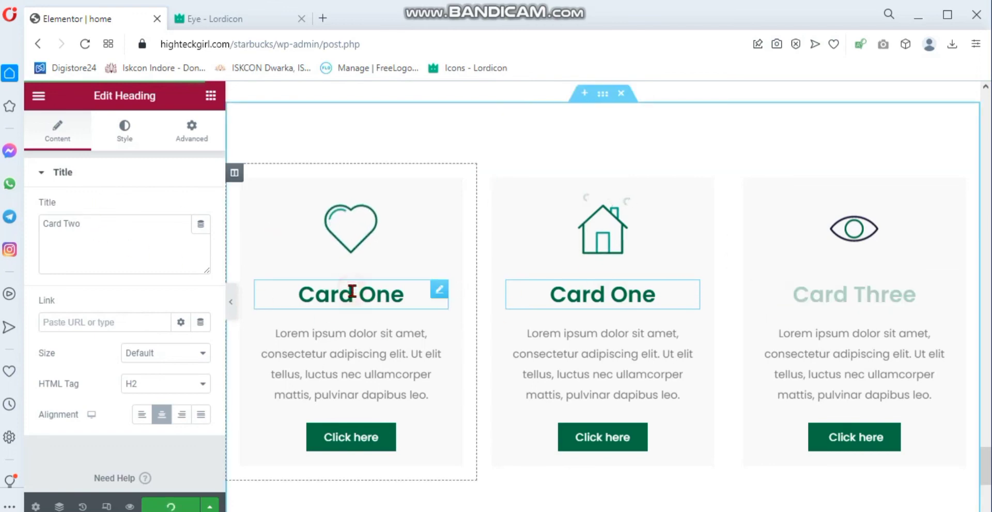
left_click(231, 305)
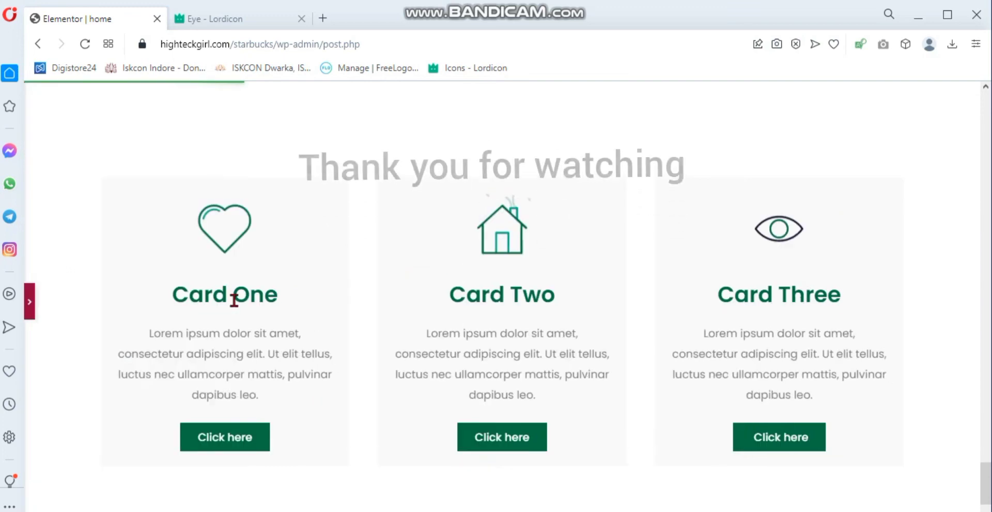